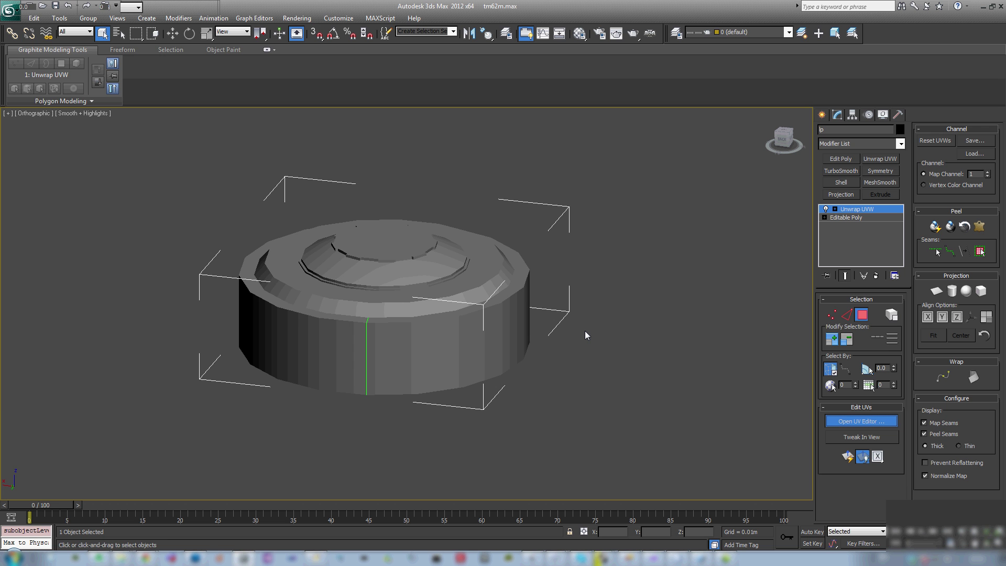
Flatten-map all of the model's UV faces with a 45 face angle threshold and 0.02 spacing
{"action": "scroll", "coordinate": [195, 228], "scroll_direction": "down", "scroll_amount": 3}
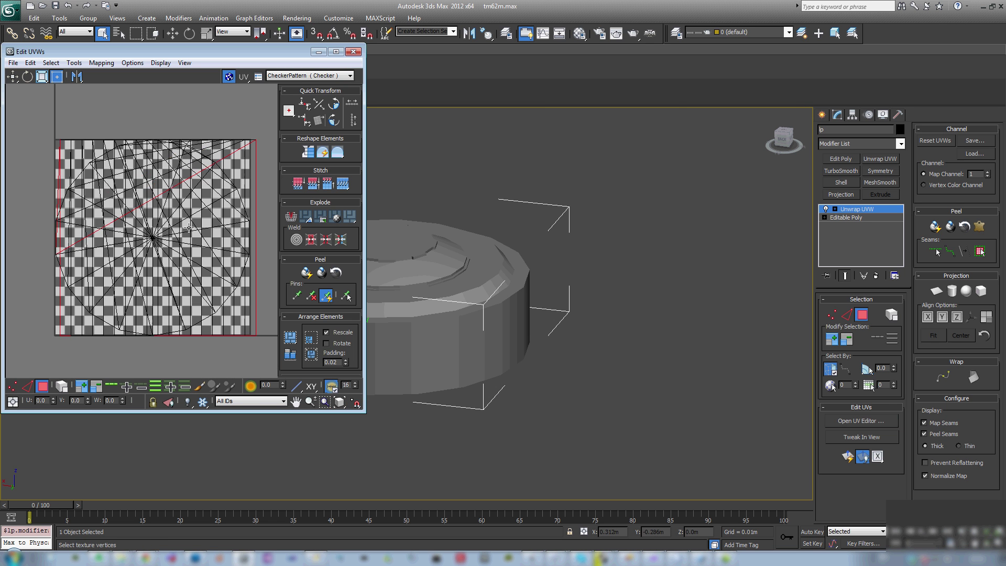
{"action": "key", "text": "ctrl+a"}
{"action": "scroll", "coordinate": [195, 227], "scroll_direction": "down", "scroll_amount": 2}
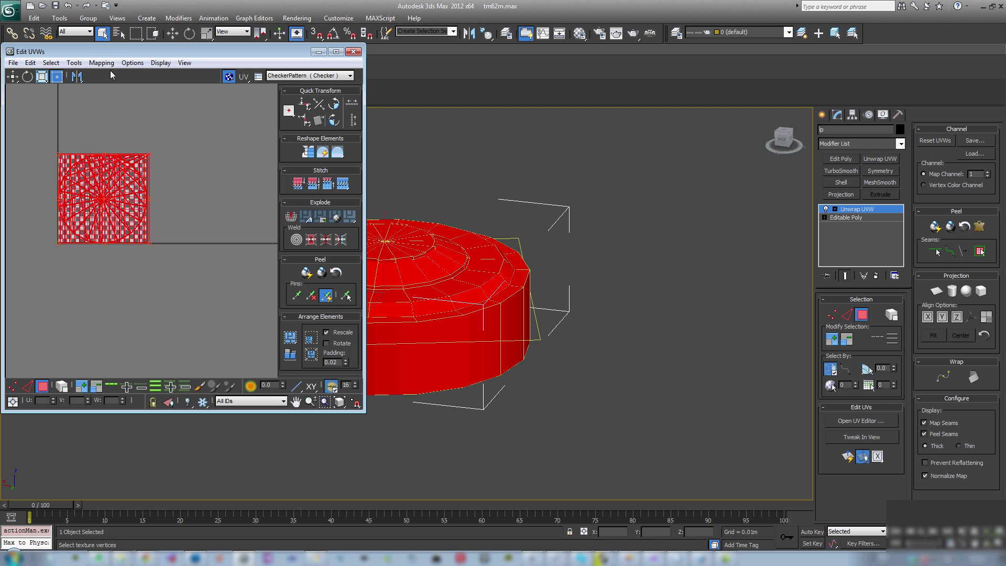
{"action": "left_click", "coordinate": [102, 62]}
{"action": "left_click", "coordinate": [102, 75]}
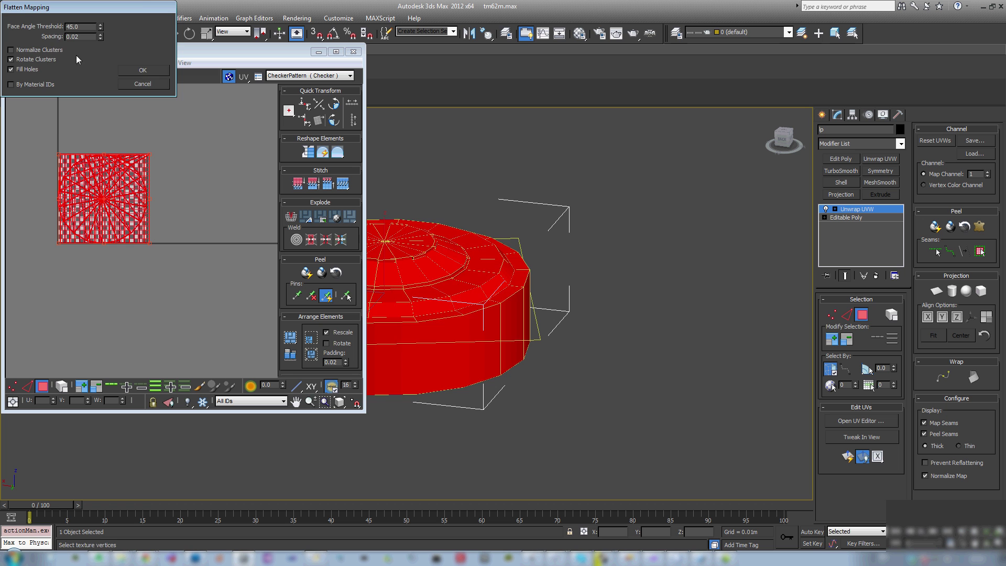
{"action": "left_click", "coordinate": [139, 71]}
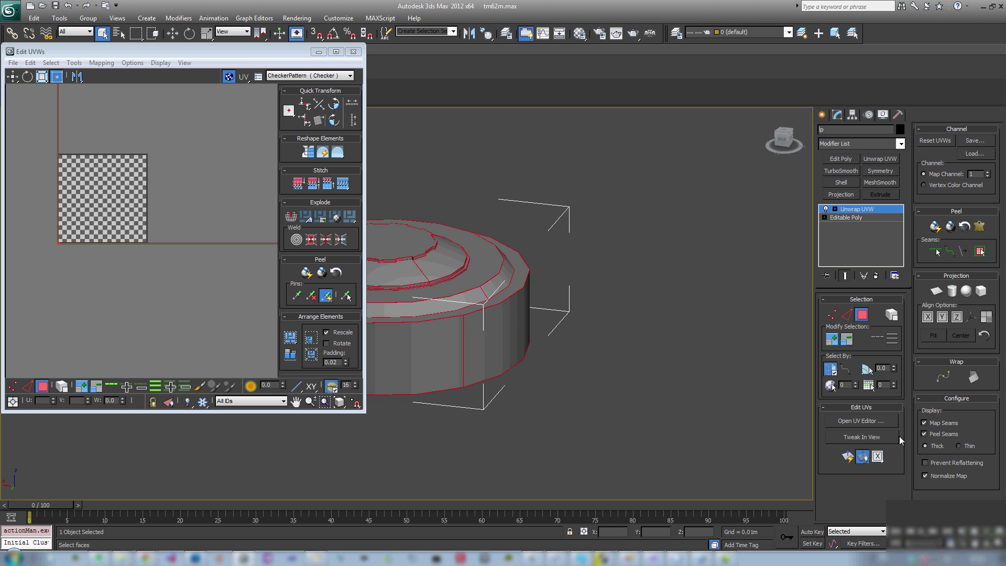
Turn off map normalization and move all UV islands outside the UV tile, below its lower-left corner
{"action": "left_click", "coordinate": [942, 478]}
{"action": "scroll", "coordinate": [173, 241], "scroll_direction": "down", "scroll_amount": 6}
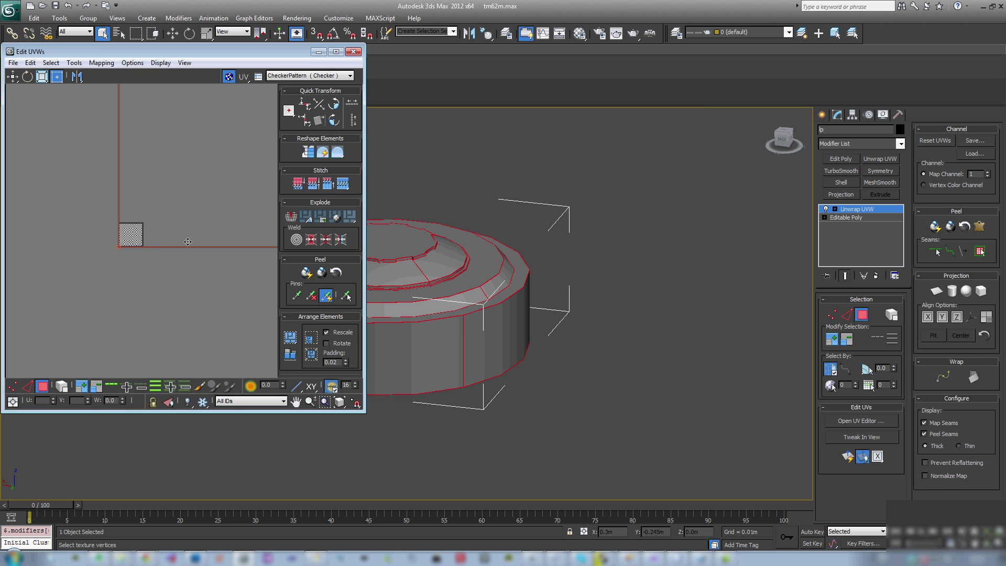
{"action": "scroll", "coordinate": [210, 240], "scroll_direction": "down", "scroll_amount": 4}
{"action": "middle_click_drag", "start_coordinate": [195, 247], "coordinate": [105, 272]}
{"action": "scroll", "coordinate": [179, 264], "scroll_direction": "down", "scroll_amount": 5}
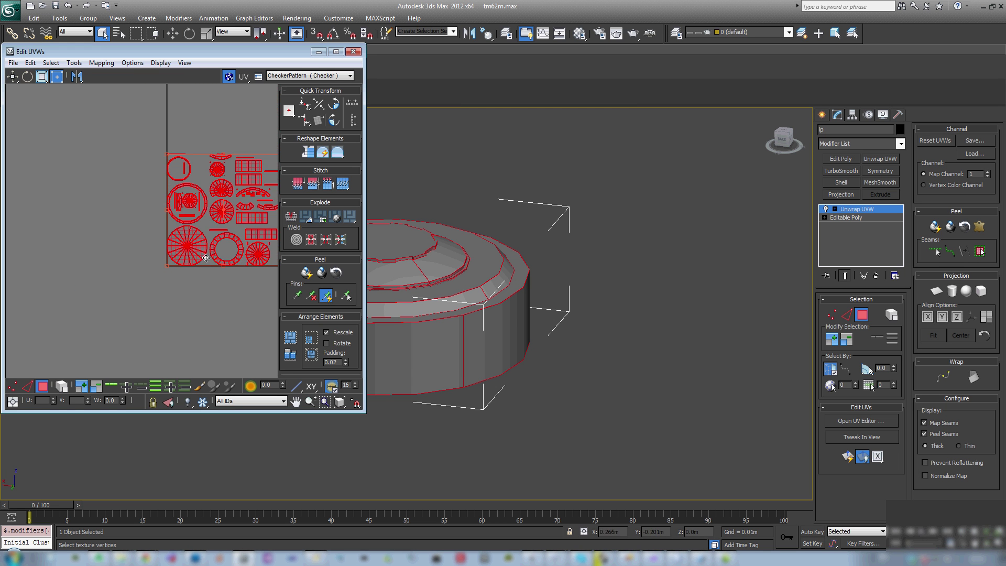
{"action": "scroll", "coordinate": [206, 257], "scroll_direction": "down", "scroll_amount": 1}
{"action": "middle_click_drag", "start_coordinate": [206, 256], "coordinate": [111, 243]}
{"action": "left_click_drag", "start_coordinate": [138, 234], "coordinate": [89, 331]}
Enable selection by element, select the outer body of the model, and move its UV islands away from the others
{"action": "middle_click_drag", "start_coordinate": [542, 347], "coordinate": [682, 305]}
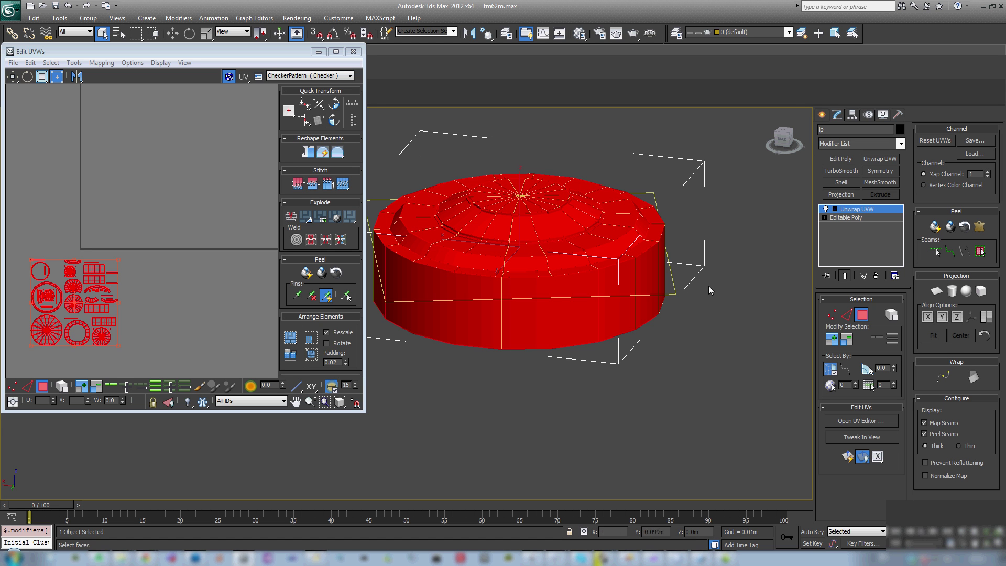
{"action": "middle_click_drag", "start_coordinate": [131, 322], "coordinate": [187, 279]}
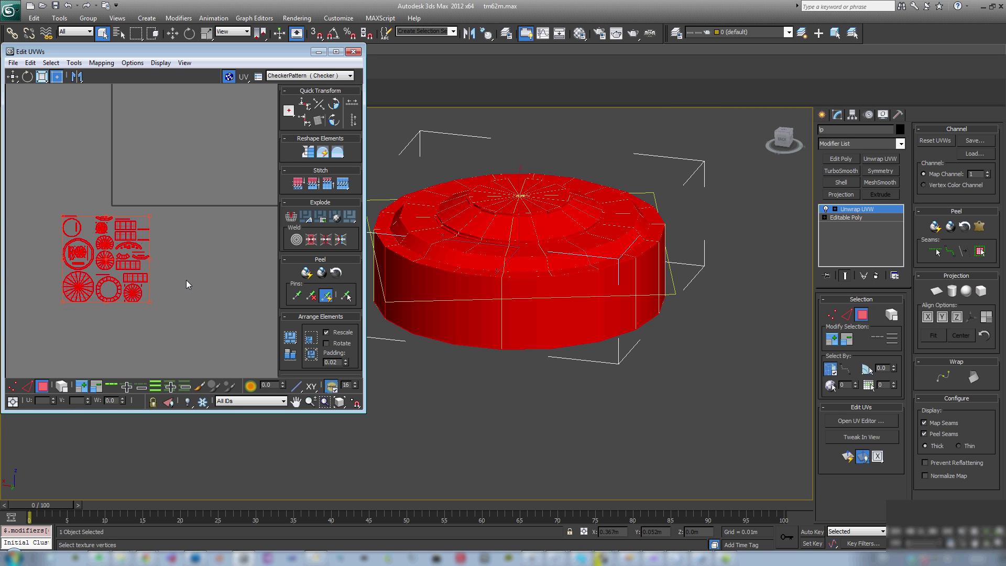
{"action": "scroll", "coordinate": [145, 246], "scroll_direction": "up", "scroll_amount": 2}
{"action": "middle_click_drag", "start_coordinate": [167, 230], "coordinate": [197, 204]}
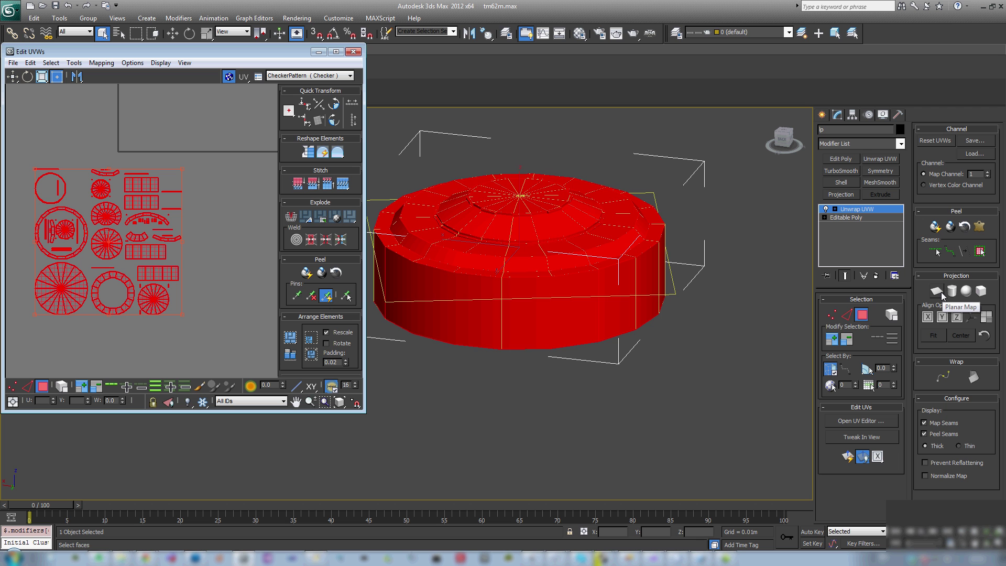
{"action": "left_click", "coordinate": [891, 315]}
{"action": "left_click", "coordinate": [588, 316]}
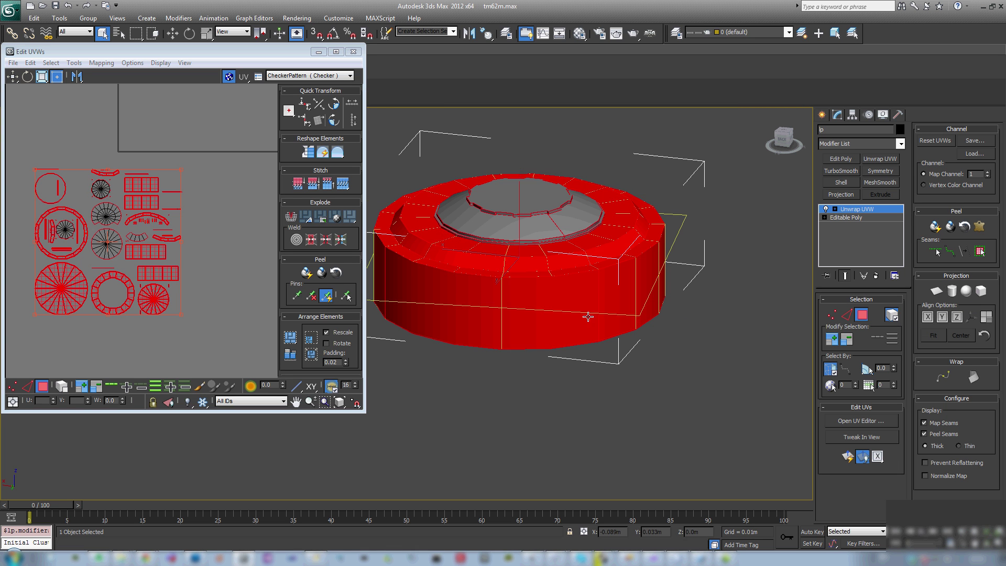
{"action": "middle_click_drag", "start_coordinate": [107, 255], "coordinate": [160, 197]}
{"action": "left_click_drag", "start_coordinate": [120, 226], "coordinate": [4, 363]}
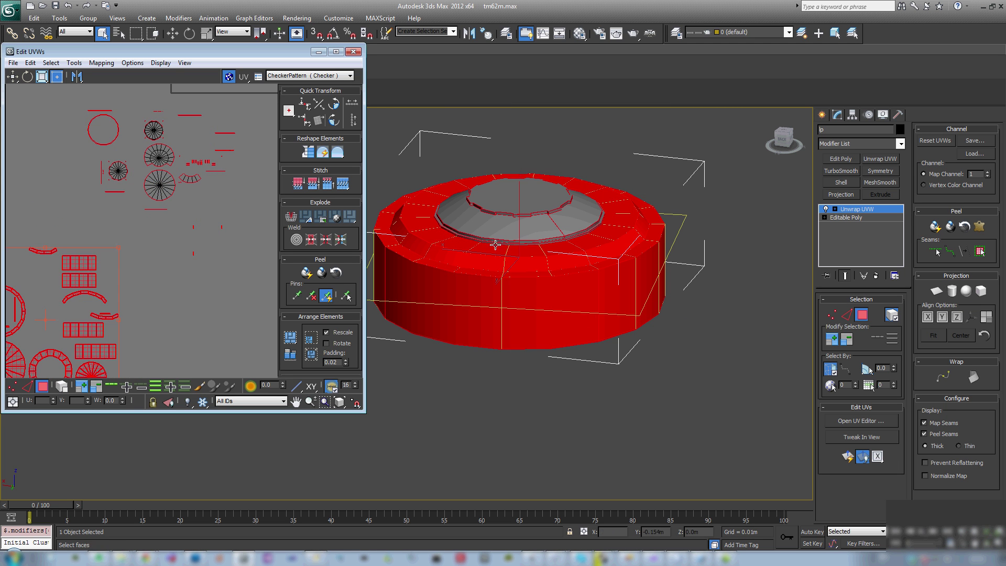
Select the raised dome element on the model and move its UV islands to the right of the outer body's islands
{"action": "left_click", "coordinate": [515, 237]}
{"action": "scroll", "coordinate": [514, 235], "scroll_direction": "down", "scroll_amount": 2}
{"action": "middle_click_drag", "start_coordinate": [132, 291], "coordinate": [119, 222]}
{"action": "scroll", "coordinate": [119, 223], "scroll_direction": "down", "scroll_amount": 3}
{"action": "left_click_drag", "start_coordinate": [128, 160], "coordinate": [224, 279]}
Select the centre cap element and move its UV islands away to the left of their current place
{"action": "left_click", "coordinate": [511, 233]}
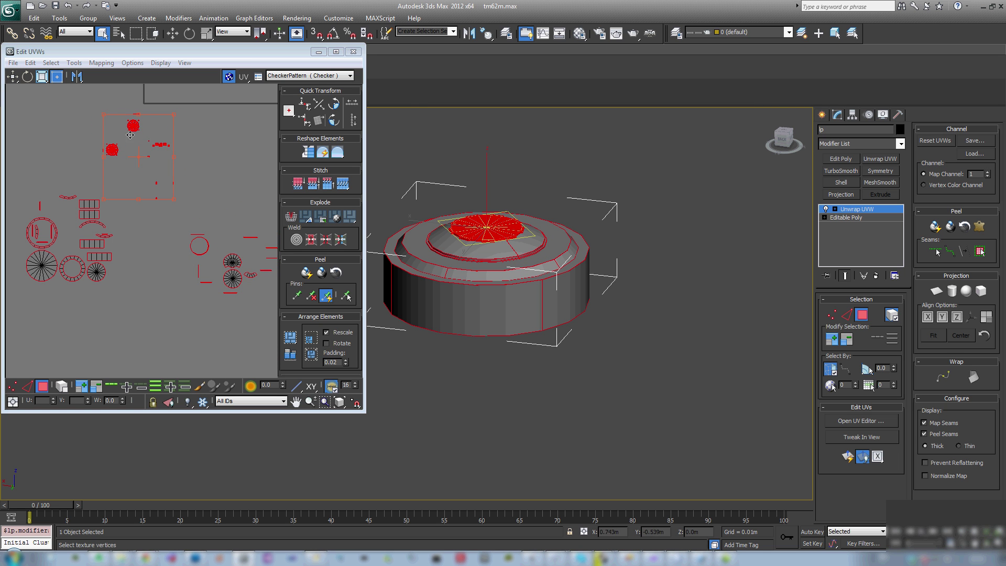
{"action": "left_click_drag", "start_coordinate": [131, 134], "coordinate": [74, 107]}
{"action": "middle_click_drag", "start_coordinate": [155, 152], "coordinate": [153, 205]}
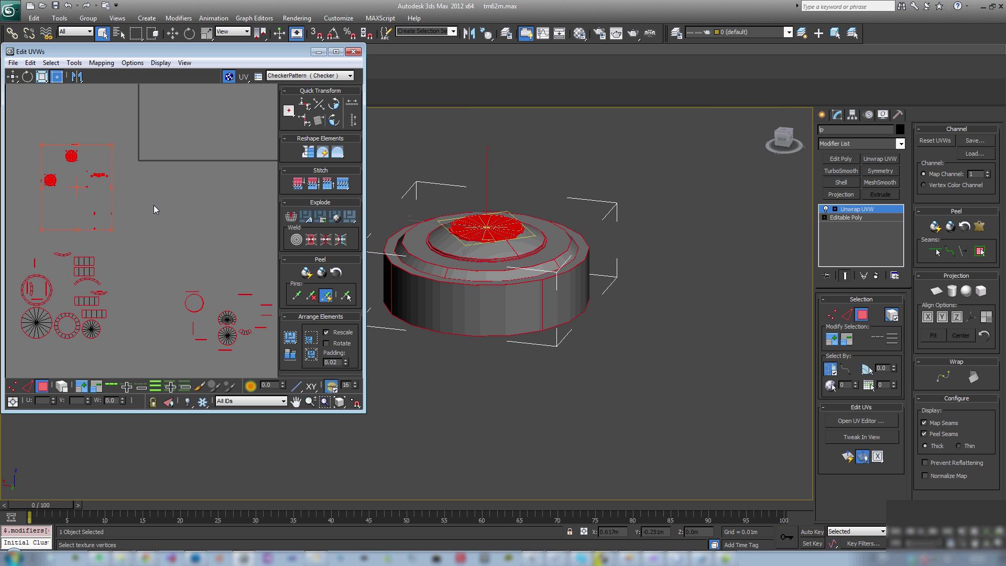
Flatten-map the centre cap's islands with a 45 threshold and 0.02 spacing, and place the group below the UV tile
{"action": "left_click", "coordinate": [105, 63]}
{"action": "left_click", "coordinate": [111, 75]}
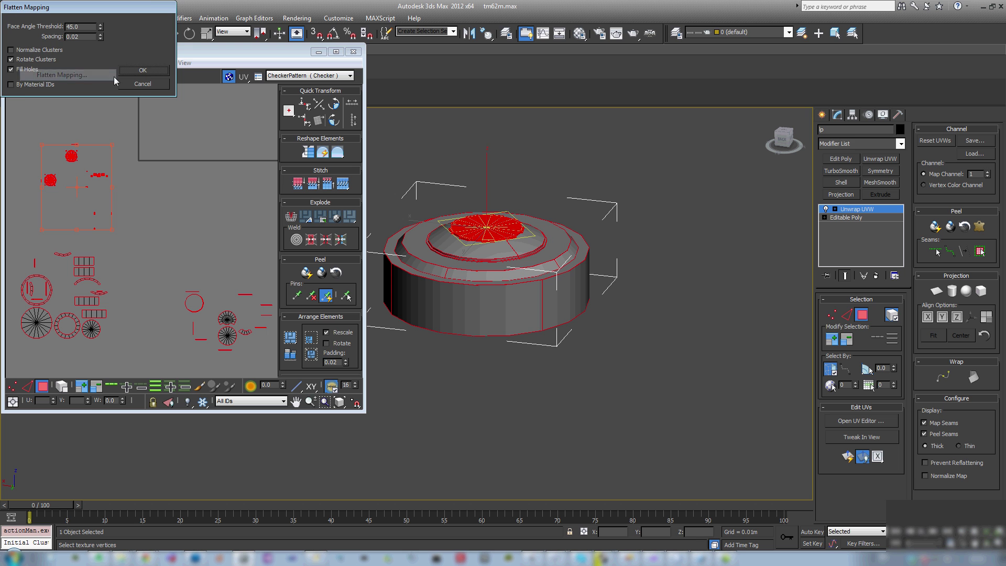
{"action": "left_click", "coordinate": [143, 72]}
{"action": "left_click_drag", "start_coordinate": [148, 152], "coordinate": [153, 234]}
{"action": "middle_click_drag", "start_coordinate": [181, 289], "coordinate": [152, 239]}
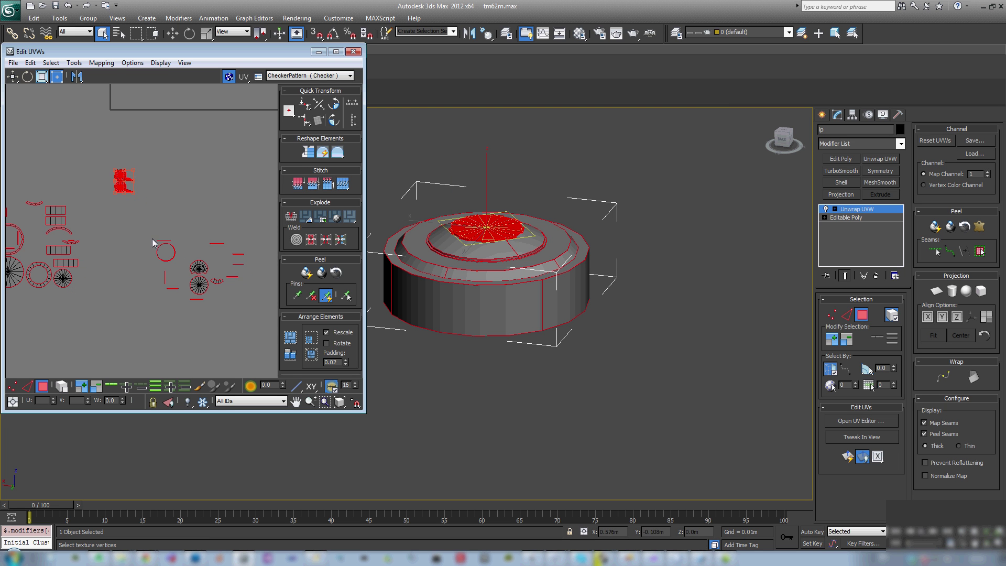
Flatten-map the dome's UV islands with the same settings and place them beside the cap's group, below the tile
{"action": "left_click_drag", "start_coordinate": [123, 218], "coordinate": [269, 313]}
{"action": "left_click", "coordinate": [101, 62]}
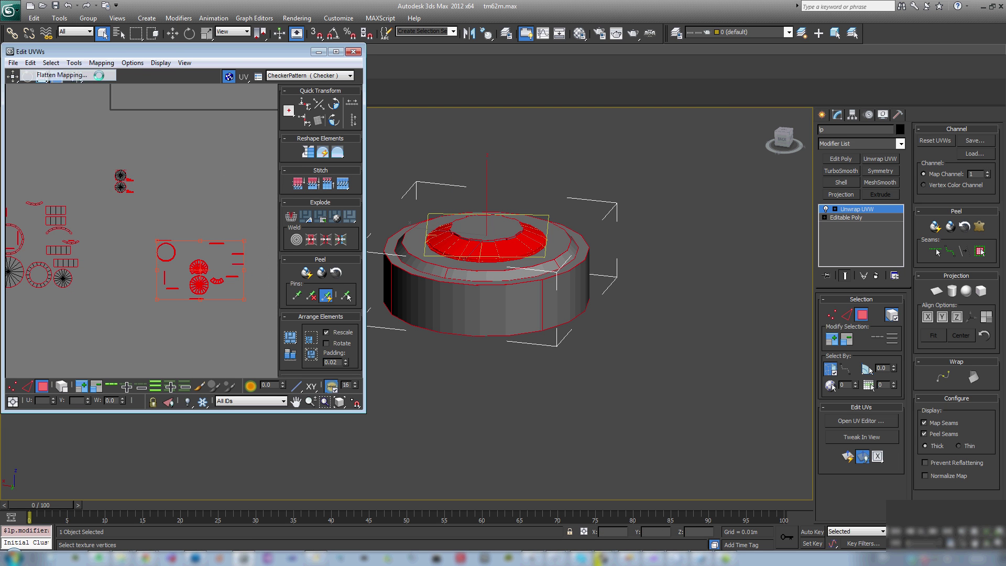
{"action": "left_click", "coordinate": [111, 76]}
{"action": "left_click", "coordinate": [137, 73]}
{"action": "middle_click_drag", "start_coordinate": [150, 149], "coordinate": [190, 211]}
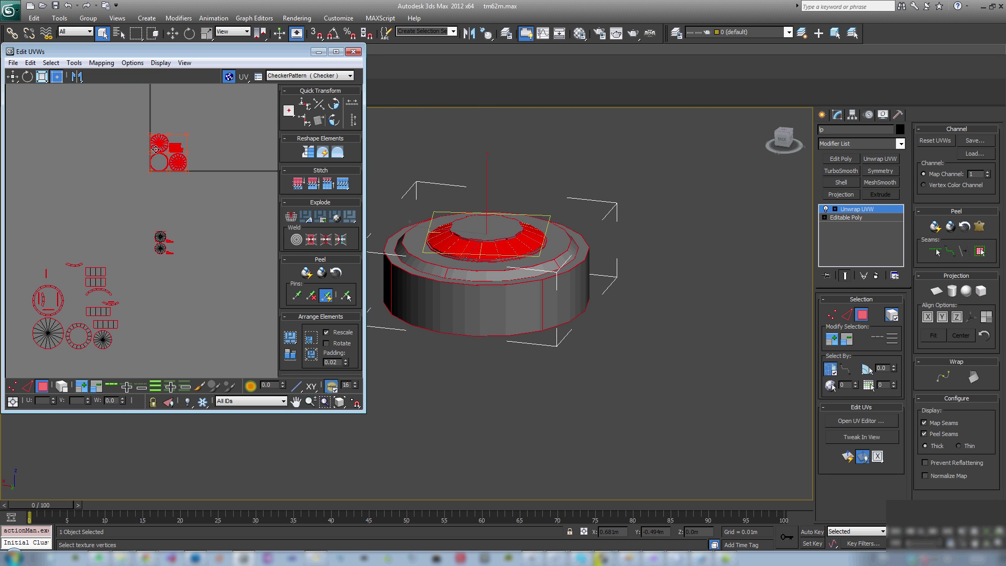
{"action": "left_click_drag", "start_coordinate": [156, 147], "coordinate": [195, 234]}
Flatten-map the outer body's UV islands at a 45 threshold and 0.02 spacing, and place them left of the cap's group
{"action": "left_click_drag", "start_coordinate": [18, 238], "coordinate": [127, 365]}
{"action": "left_click", "coordinate": [108, 63]}
{"action": "left_click", "coordinate": [62, 75]}
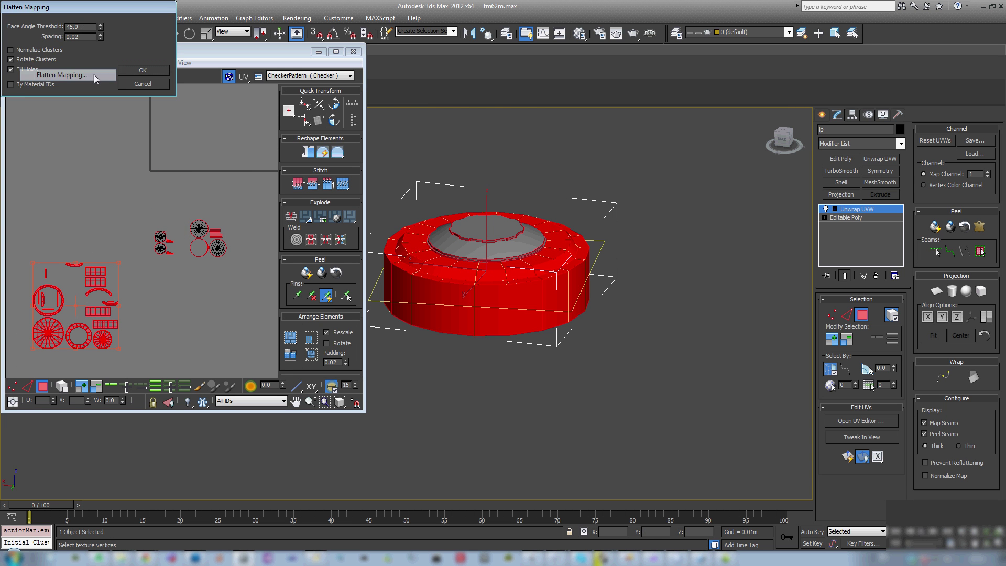
{"action": "left_click", "coordinate": [134, 72]}
{"action": "middle_click_drag", "start_coordinate": [179, 143], "coordinate": [180, 152]}
{"action": "left_click_drag", "start_coordinate": [180, 147], "coordinate": [68, 248]}
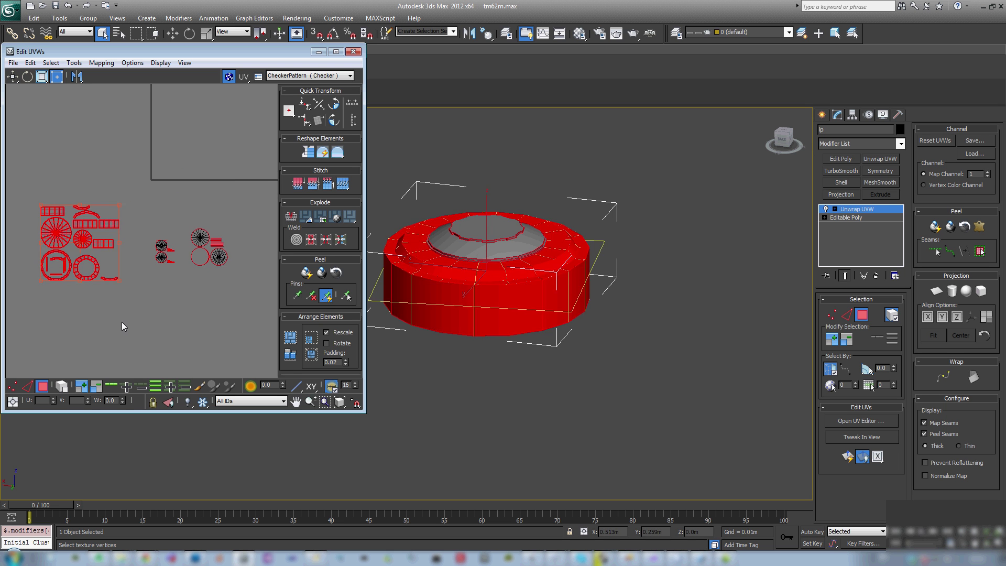
Apply cylindrical mapping to the outer body's four rectangular side-wall islands and place the resulting strip above its other islands
{"action": "left_click", "coordinate": [121, 321]}
{"action": "scroll", "coordinate": [103, 313], "scroll_direction": "up", "scroll_amount": 3}
{"action": "middle_click_drag", "start_coordinate": [103, 314], "coordinate": [163, 279]}
{"action": "middle_click_drag", "start_coordinate": [97, 143], "coordinate": [131, 200]}
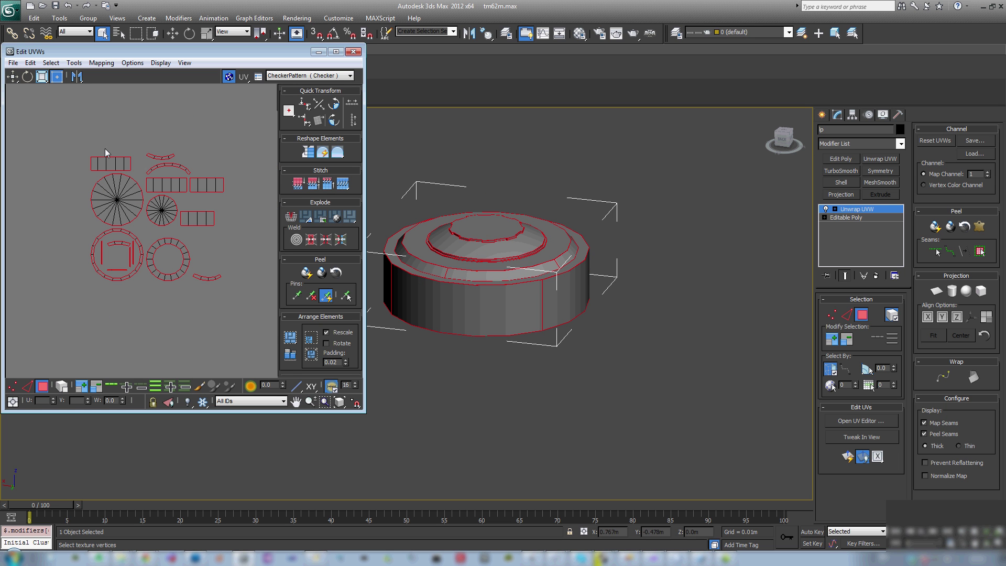
{"action": "left_click_drag", "start_coordinate": [79, 149], "coordinate": [134, 177]}
{"action": "left_click_drag", "start_coordinate": [230, 187], "coordinate": [147, 189], "text": "ctrl"}
{"action": "left_click_drag", "start_coordinate": [186, 219], "coordinate": [184, 221], "text": "ctrl"}
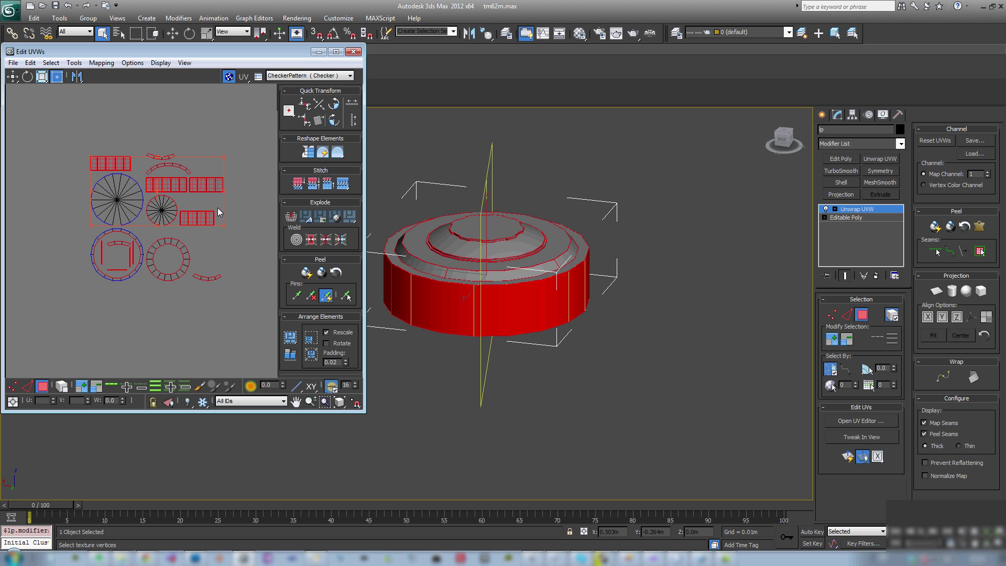
{"action": "left_click", "coordinate": [952, 290]}
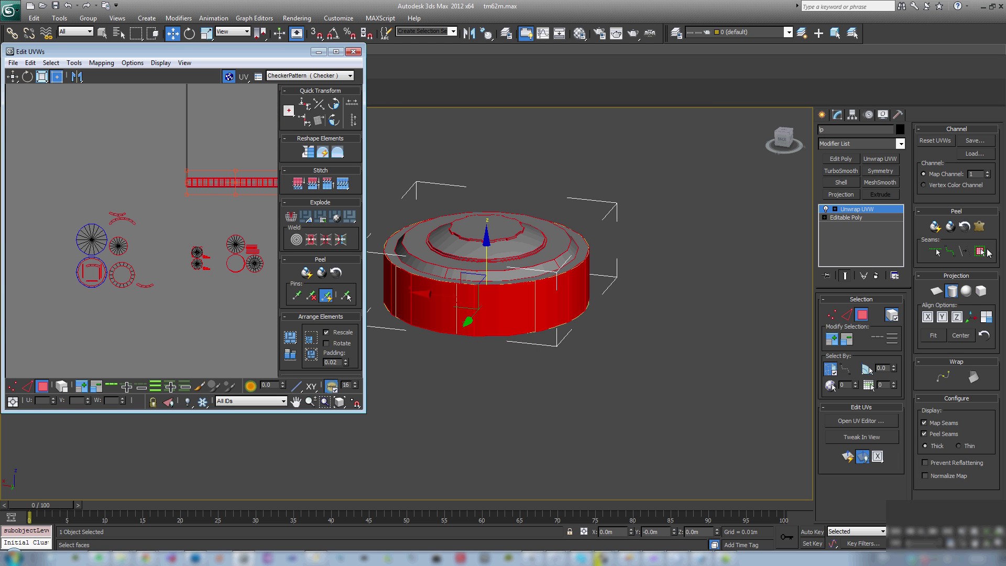
{"action": "left_click", "coordinate": [951, 290]}
{"action": "left_click_drag", "start_coordinate": [231, 187], "coordinate": [85, 201]}
Scale down the UV island of the body's base disc and place it just beneath the side-wall strip
{"action": "middle_click_drag", "start_coordinate": [117, 267], "coordinate": [157, 247]}
{"action": "scroll", "coordinate": [157, 248], "scroll_direction": "up", "scroll_amount": 2}
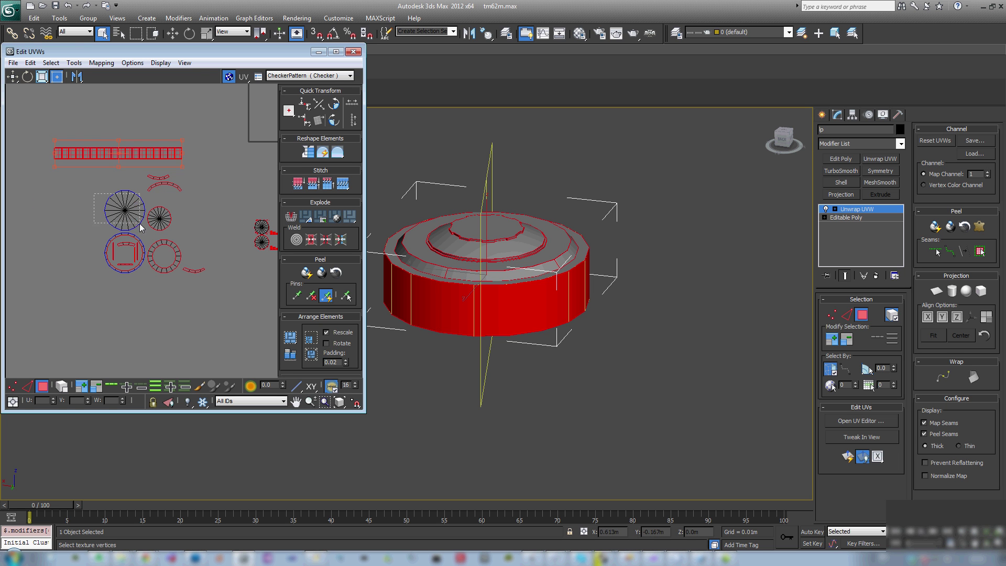
{"action": "left_click_drag", "start_coordinate": [140, 223], "coordinate": [70, 174]}
{"action": "middle_click_drag", "start_coordinate": [164, 217], "coordinate": [160, 195]}
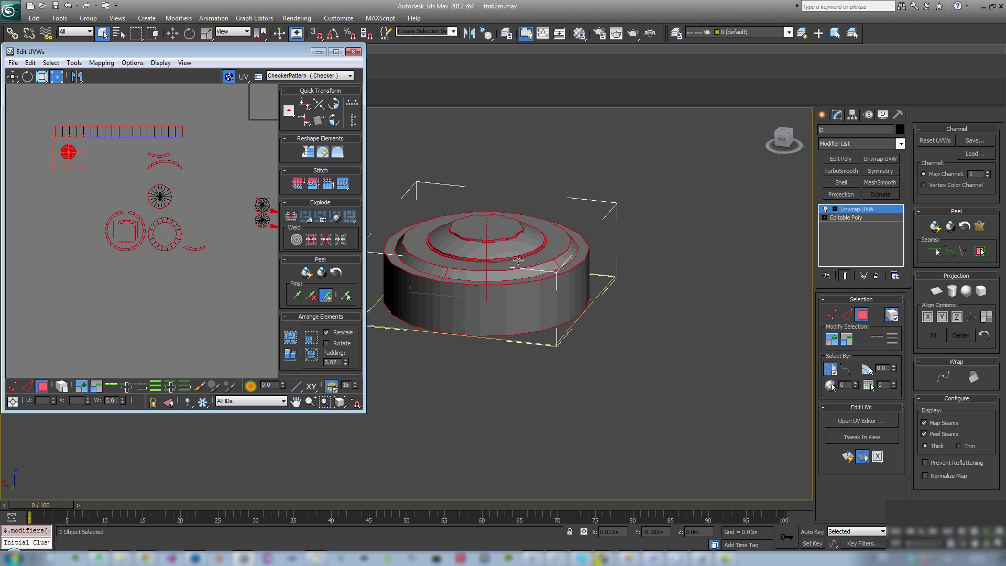
Select only the thin straight strips inside the large ring island and move them below the outer body's other islands
{"action": "scroll", "coordinate": [496, 215], "scroll_direction": "up", "scroll_amount": 3}
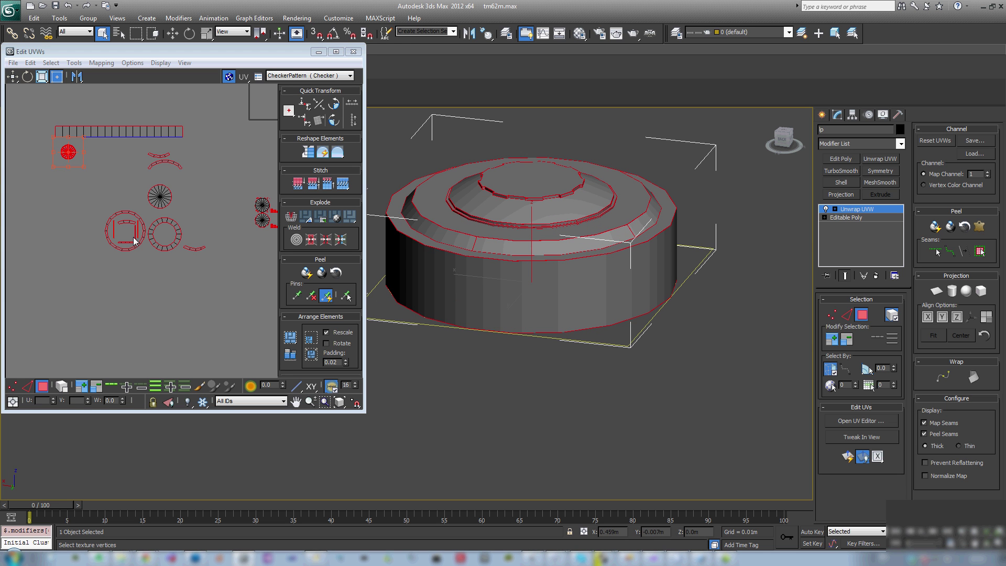
{"action": "left_click_drag", "start_coordinate": [101, 152], "coordinate": [206, 270]}
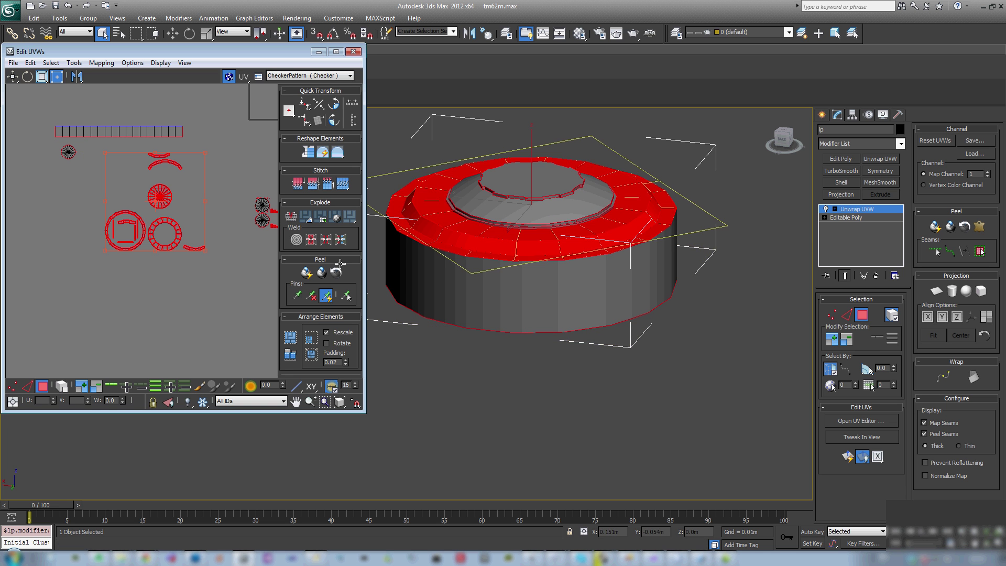
{"action": "middle_click_drag", "start_coordinate": [544, 209], "coordinate": [543, 257], "text": "alt"}
{"action": "scroll", "coordinate": [103, 218], "scroll_direction": "up", "scroll_amount": 2}
{"action": "scroll", "coordinate": [103, 218], "scroll_direction": "up", "scroll_amount": 2}
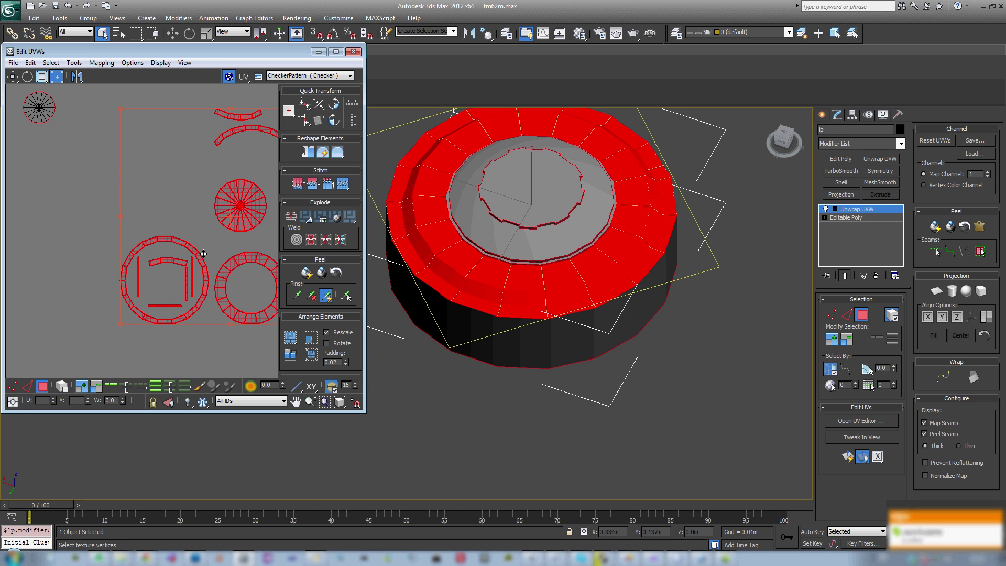
{"action": "scroll", "coordinate": [198, 251], "scroll_direction": "up", "scroll_amount": 2}
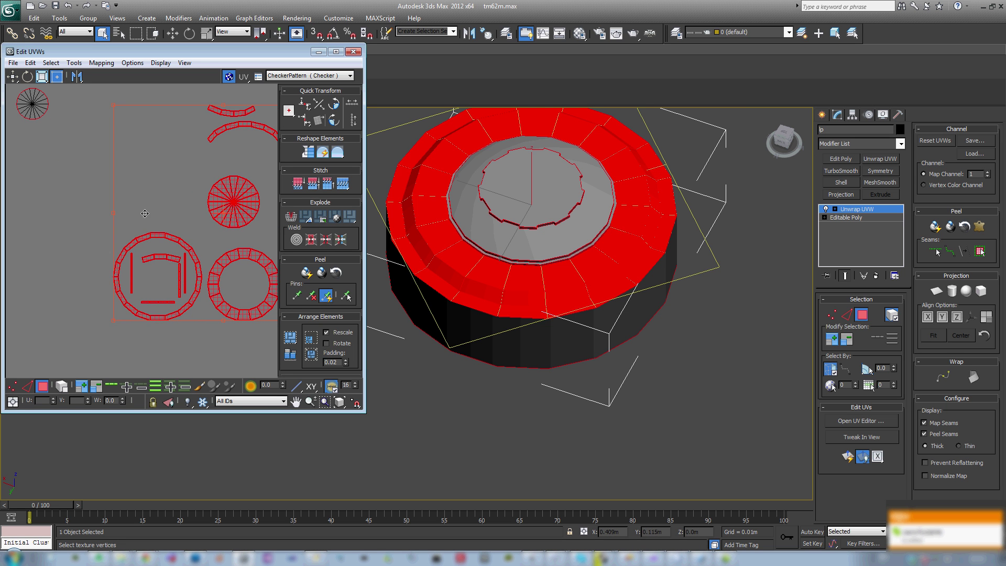
{"action": "left_click", "coordinate": [127, 282]}
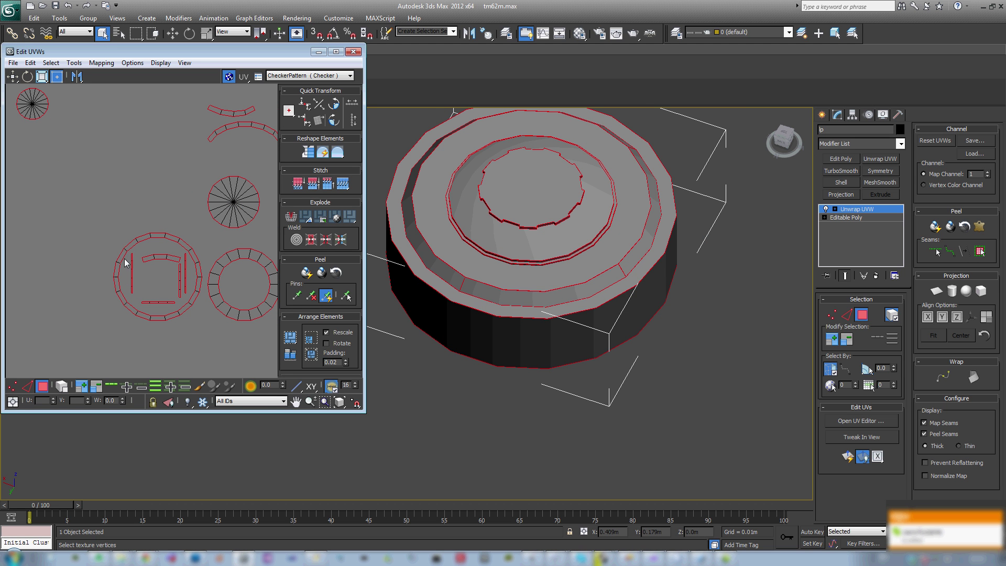
{"action": "left_click_drag", "start_coordinate": [121, 258], "coordinate": [190, 300]}
{"action": "key", "text": "ctrl+z"}
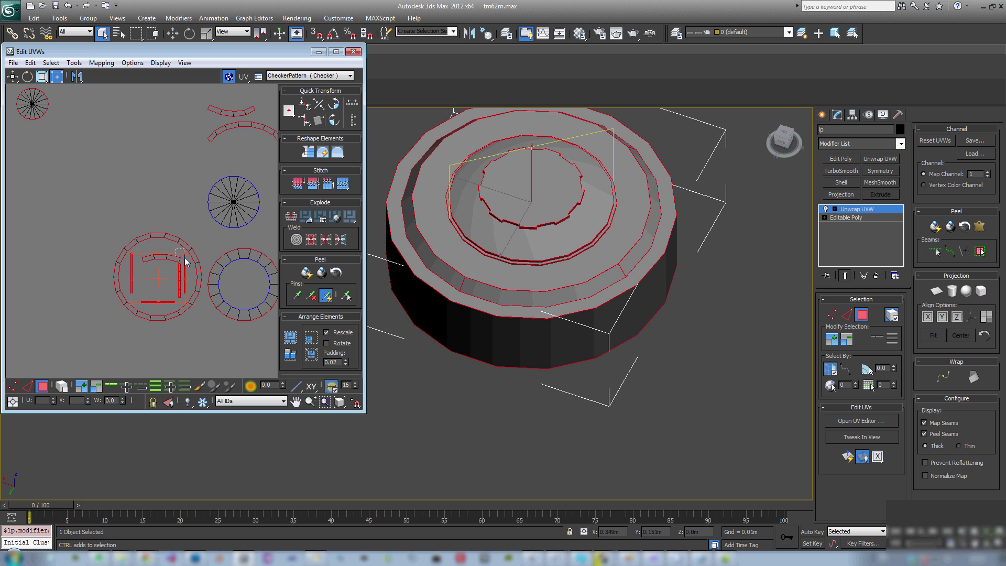
{"action": "left_click_drag", "start_coordinate": [187, 262], "coordinate": [189, 261], "text": "ctrl"}
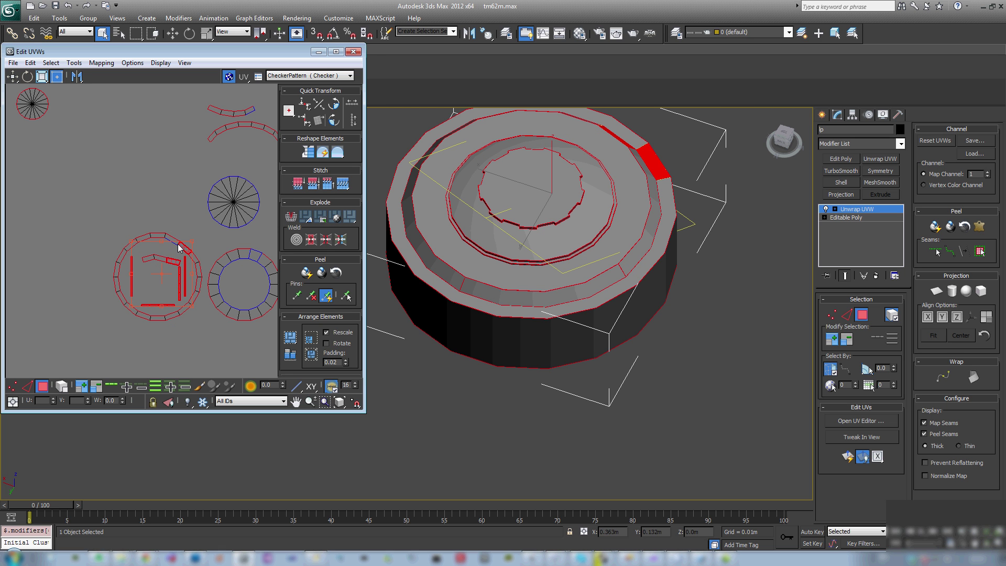
{"action": "left_click_drag", "start_coordinate": [186, 223], "coordinate": [177, 261], "text": "alt"}
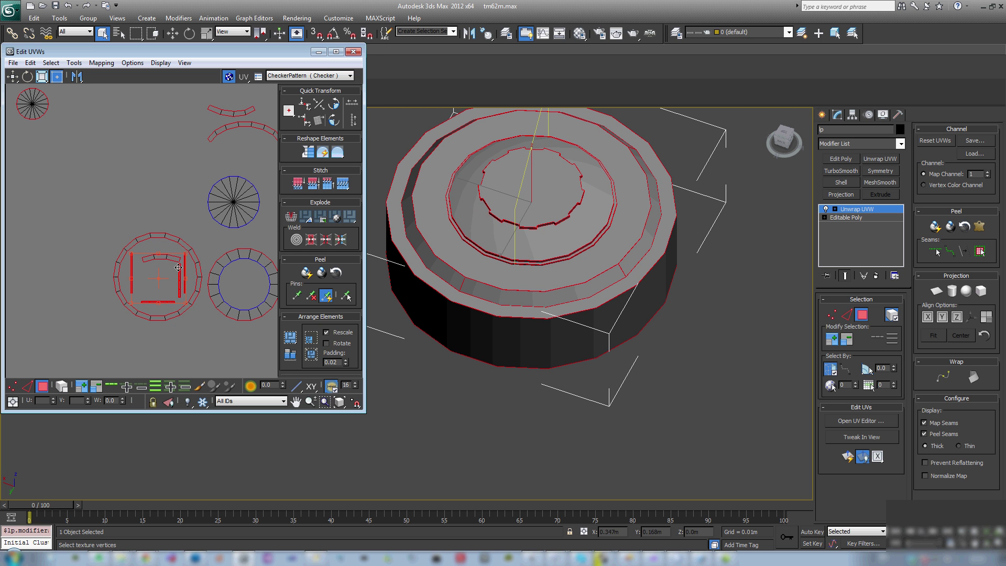
{"action": "scroll", "coordinate": [172, 259], "scroll_direction": "down", "scroll_amount": 4}
{"action": "middle_click_drag", "start_coordinate": [171, 259], "coordinate": [180, 247]}
{"action": "left_click_drag", "start_coordinate": [166, 239], "coordinate": [186, 321]}
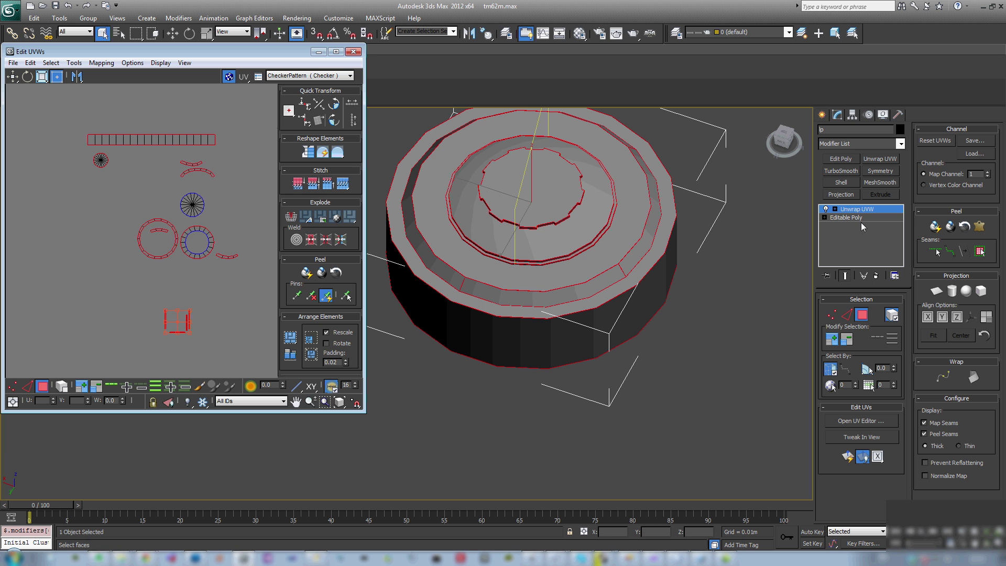
Apply cylindrical mapping to the selected thin strips to join them into one long UV strip
{"action": "left_click", "coordinate": [952, 292]}
{"action": "left_click", "coordinate": [952, 292]}
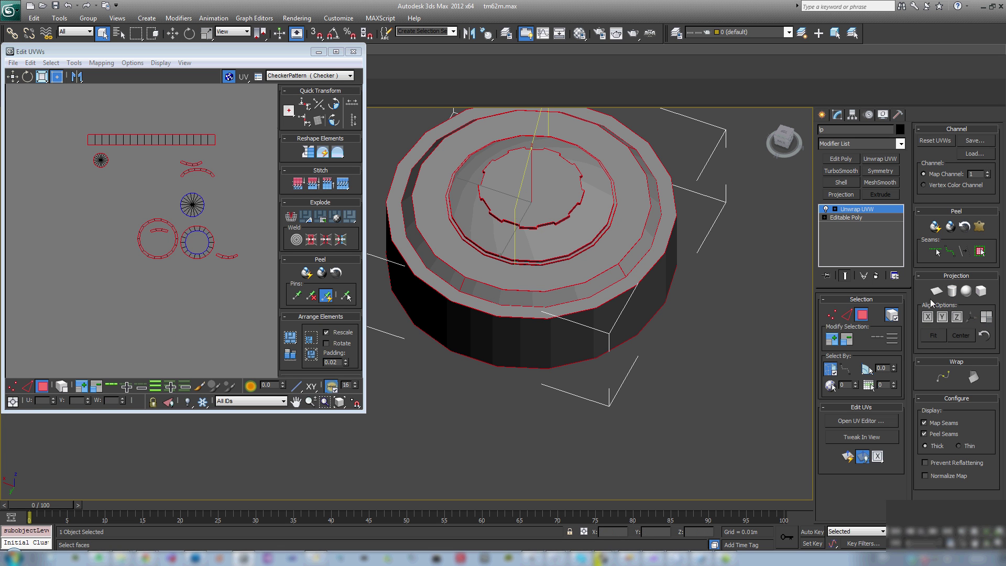
{"action": "middle_click_drag", "start_coordinate": [216, 269], "coordinate": [135, 256]}
{"action": "scroll", "coordinate": [135, 256], "scroll_direction": "down", "scroll_amount": 5}
{"action": "scroll", "coordinate": [159, 219], "scroll_direction": "up", "scroll_amount": 4}
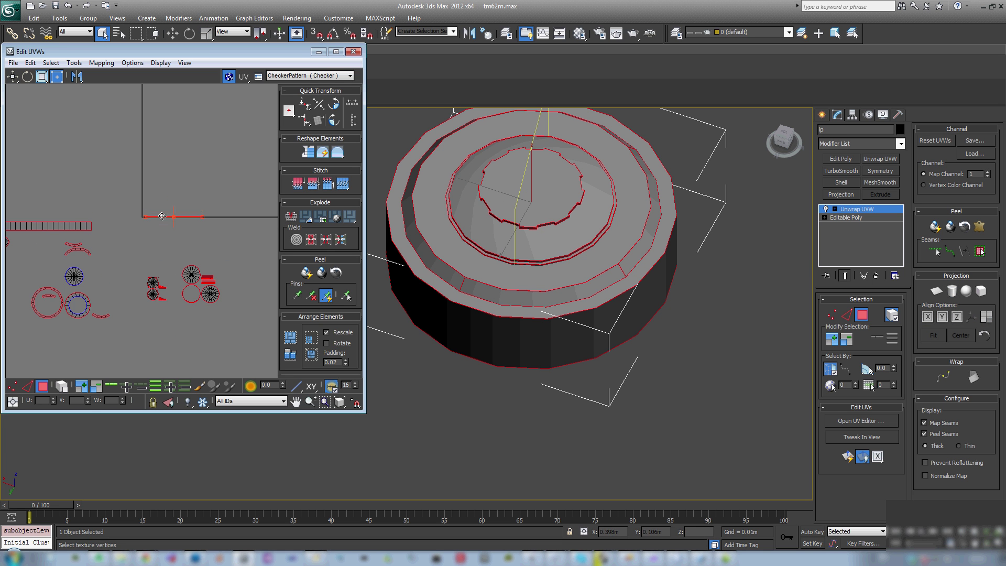
Place the joined thin UV strip just above the outer body's side-wall strip
{"action": "left_click_drag", "start_coordinate": [162, 216], "coordinate": [32, 214]}
{"action": "middle_click_drag", "start_coordinate": [125, 326], "coordinate": [174, 297]}
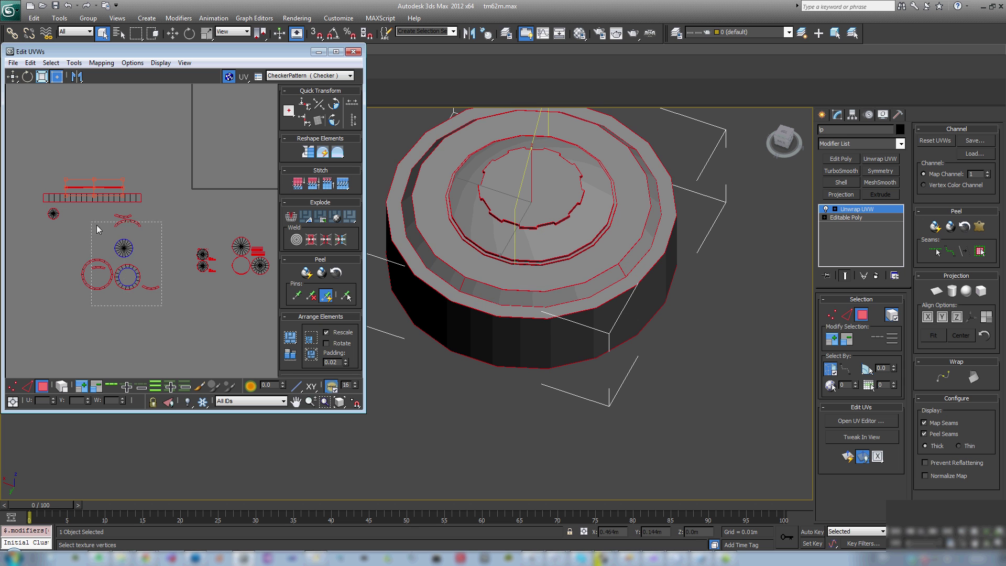
Merge the outer body's remaining round, ring and arc islands with planar mapping and place the result above its two strips
{"action": "left_click_drag", "start_coordinate": [96, 229], "coordinate": [71, 207]}
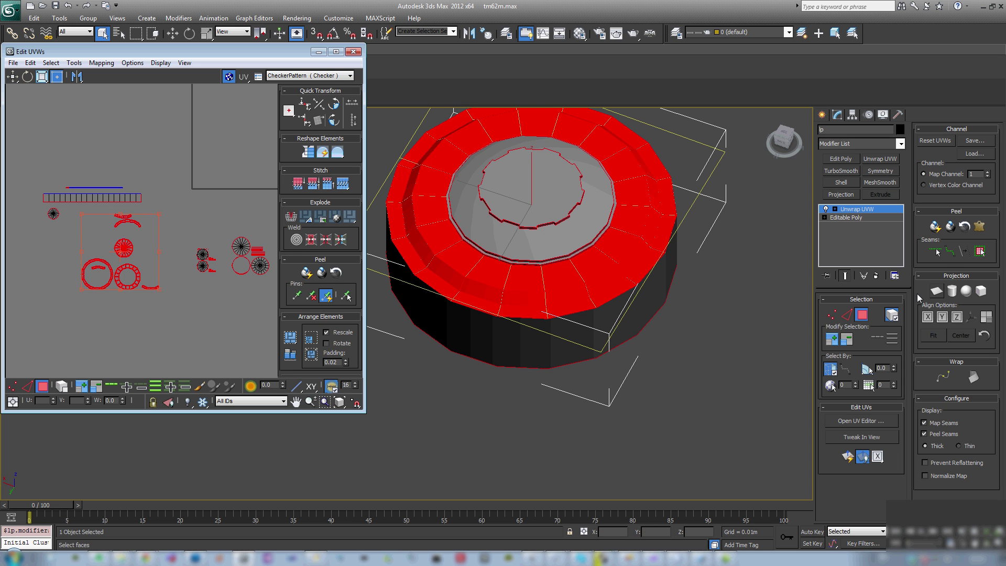
{"action": "left_click", "coordinate": [936, 291]}
{"action": "left_click", "coordinate": [937, 292]}
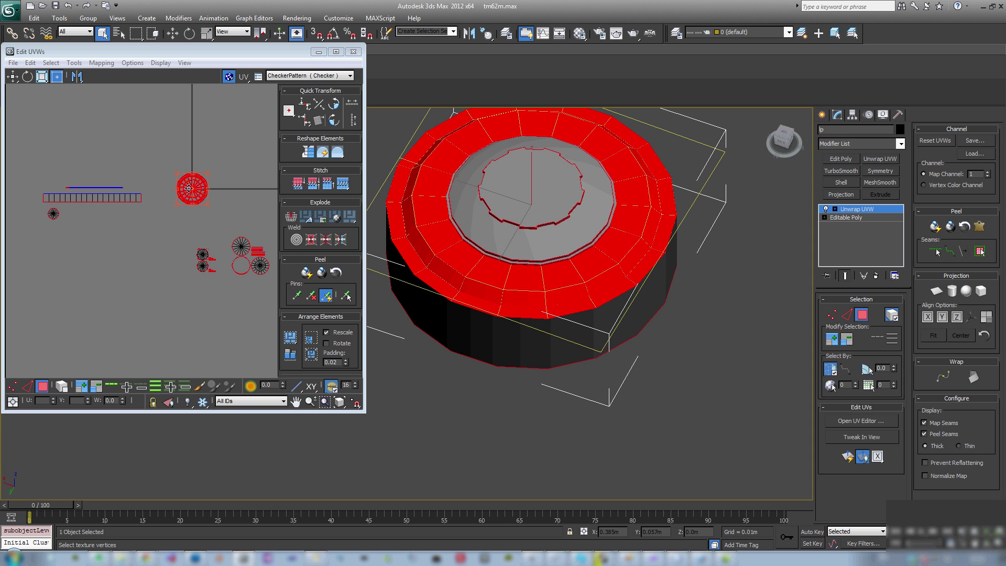
{"action": "left_click_drag", "start_coordinate": [189, 188], "coordinate": [111, 167]}
{"action": "left_click", "coordinate": [161, 184]}
{"action": "scroll", "coordinate": [163, 173], "scroll_direction": "up", "scroll_amount": 4}
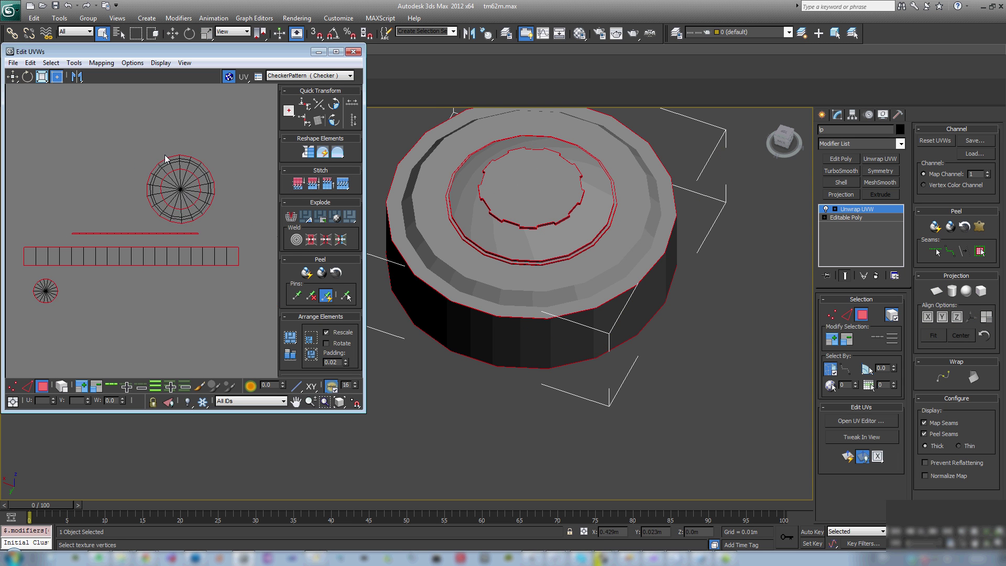
{"action": "scroll", "coordinate": [165, 158], "scroll_direction": "up", "scroll_amount": 3}
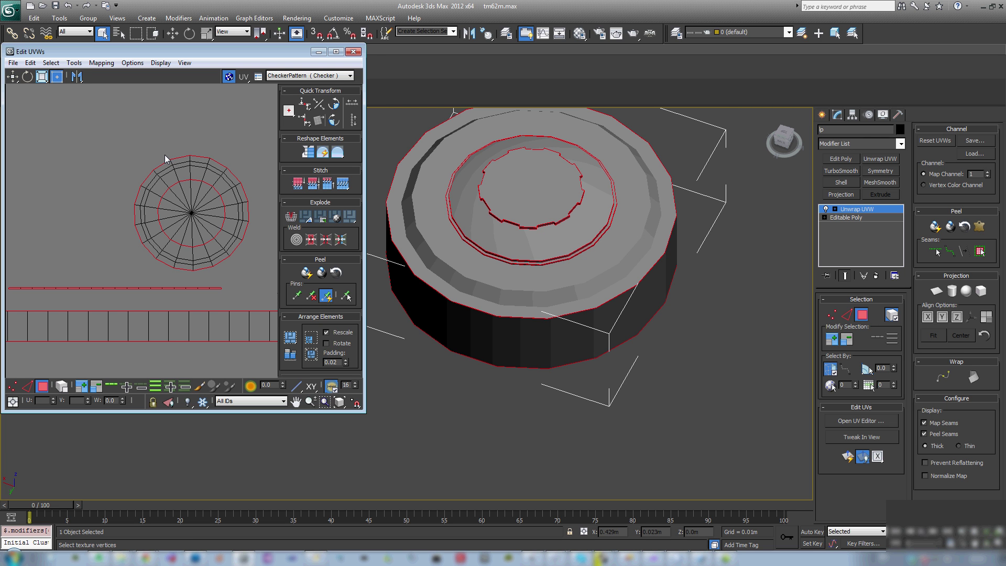
Select all the outer body's finished UV islands and move them together away from the unprocessed ones
{"action": "scroll", "coordinate": [158, 200], "scroll_direction": "down", "scroll_amount": 6}
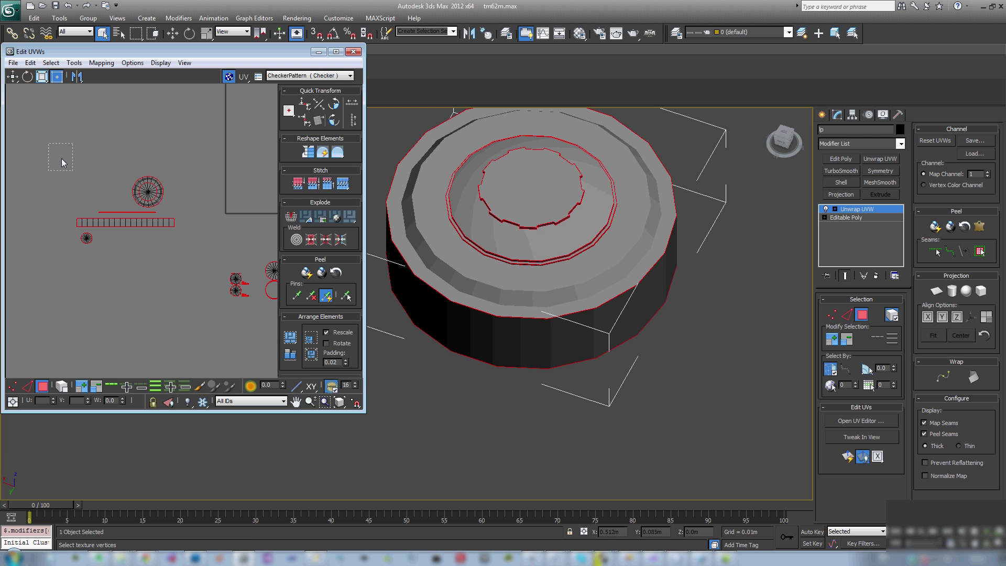
{"action": "left_click_drag", "start_coordinate": [62, 158], "coordinate": [190, 249]}
{"action": "left_click_drag", "start_coordinate": [146, 220], "coordinate": [119, 250]}
{"action": "left_click", "coordinate": [194, 259]}
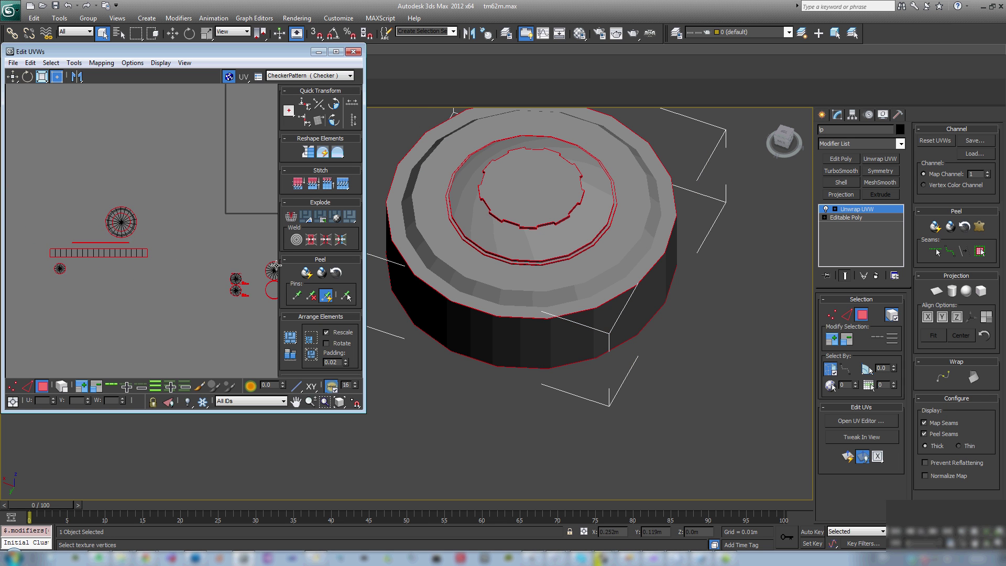
Apply planar mapping to the middle element's hollow ring island and its segmented top disc, leaving out its base disc and thin strips
{"action": "middle_click_drag", "start_coordinate": [275, 266], "coordinate": [152, 203]}
{"action": "scroll", "coordinate": [110, 227], "scroll_direction": "up", "scroll_amount": 3}
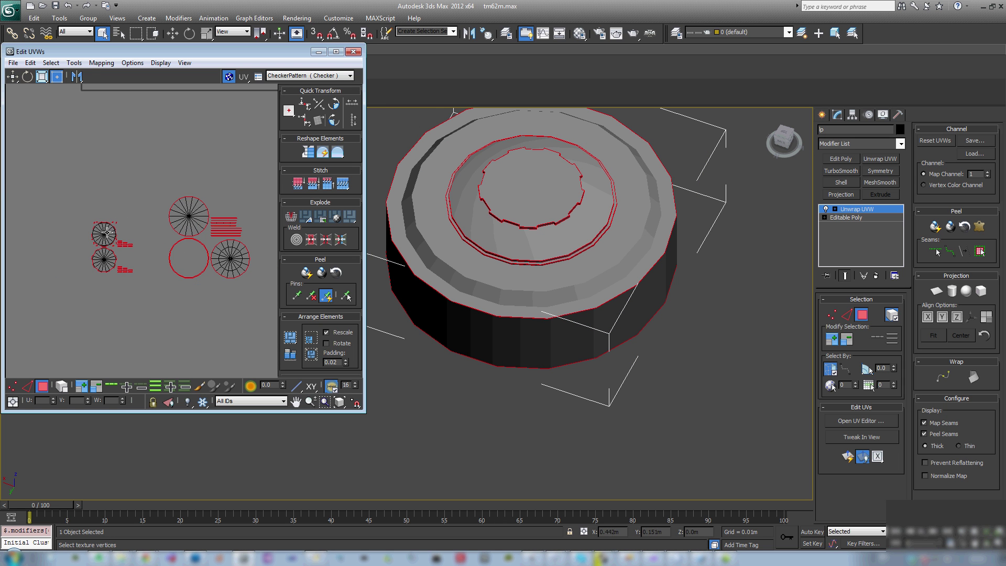
{"action": "scroll", "coordinate": [106, 244], "scroll_direction": "up", "scroll_amount": 1}
{"action": "middle_click_drag", "start_coordinate": [206, 255], "coordinate": [113, 265]}
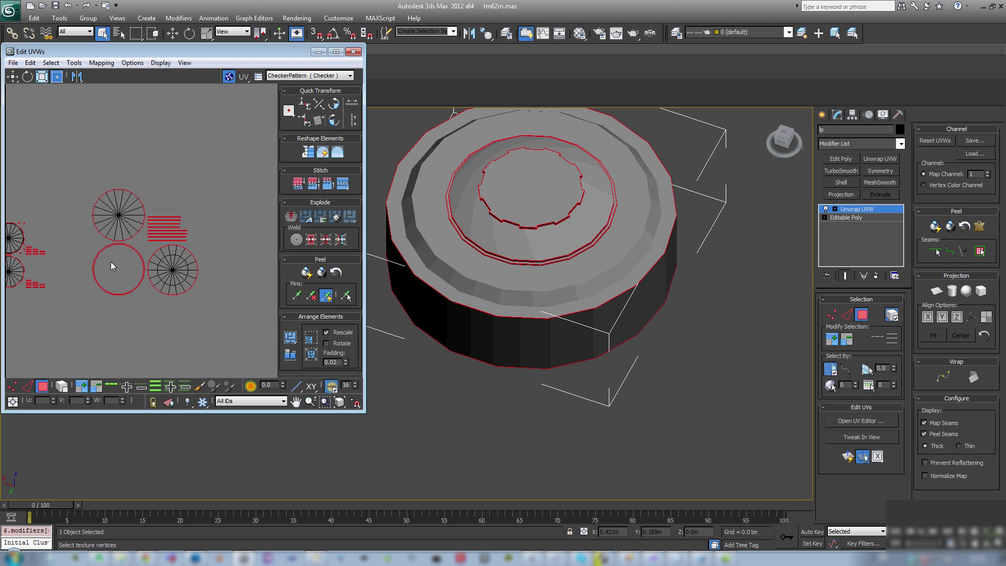
{"action": "middle_click_drag", "start_coordinate": [473, 223], "coordinate": [523, 209], "text": "alt"}
{"action": "scroll", "coordinate": [523, 209], "scroll_direction": "up", "scroll_amount": 3}
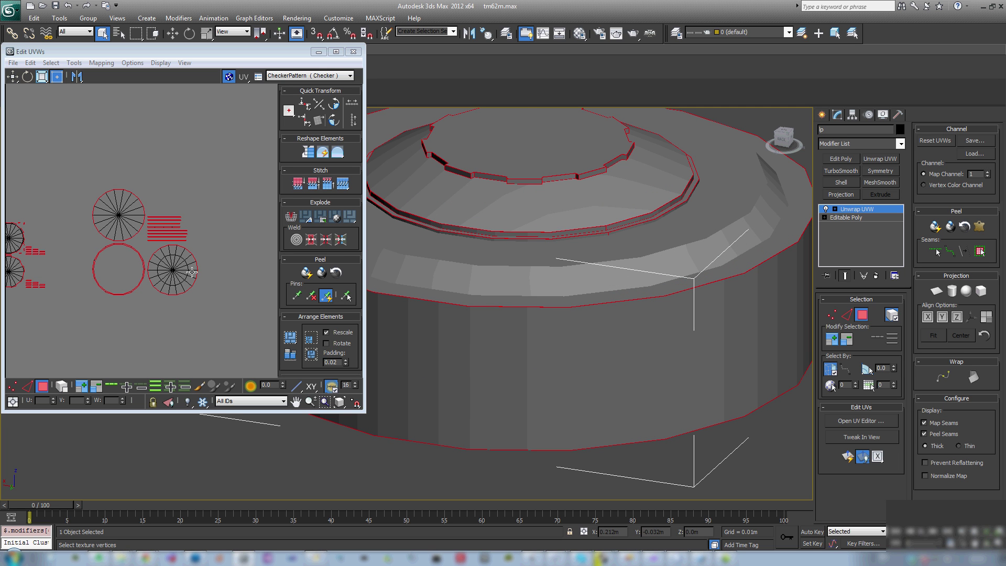
{"action": "left_click_drag", "start_coordinate": [217, 305], "coordinate": [63, 171]}
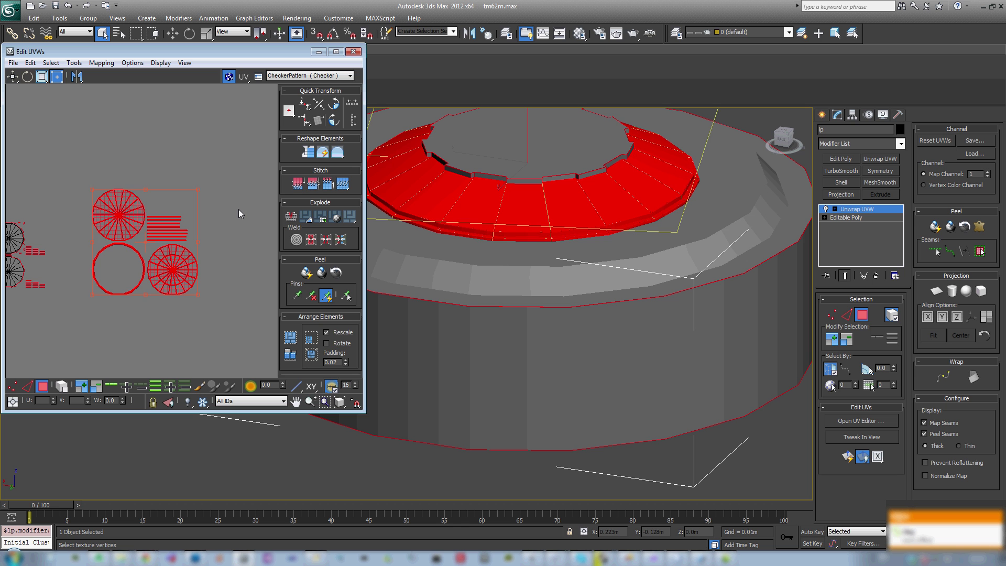
{"action": "left_click", "coordinate": [191, 324]}
{"action": "left_click_drag", "start_coordinate": [230, 312], "coordinate": [74, 243]}
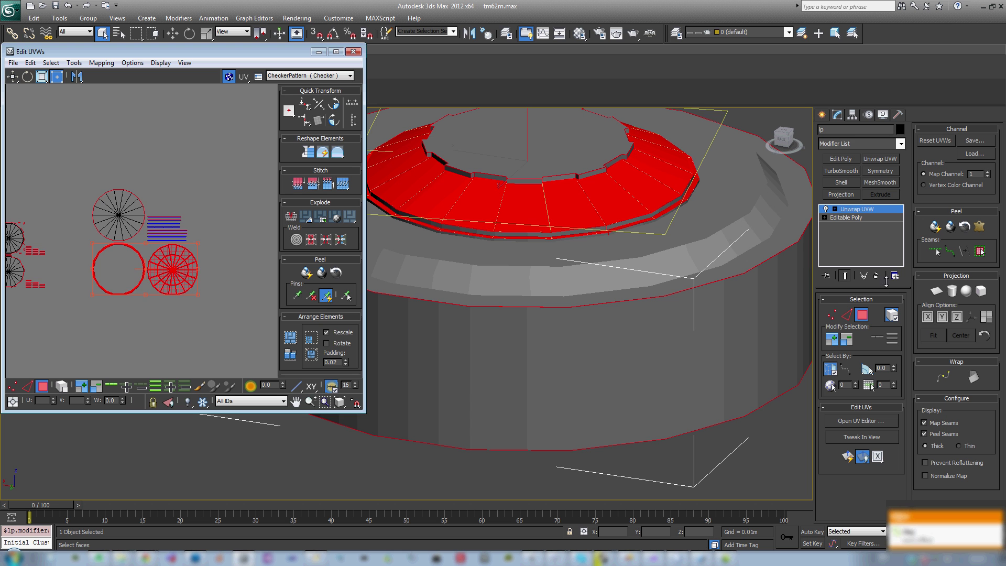
{"action": "left_click", "coordinate": [937, 294]}
{"action": "left_click", "coordinate": [936, 294]}
Move the planar-mapped round island from the UV origin to just above the smallest element's two round islands
{"action": "scroll", "coordinate": [157, 273], "scroll_direction": "down", "scroll_amount": 4}
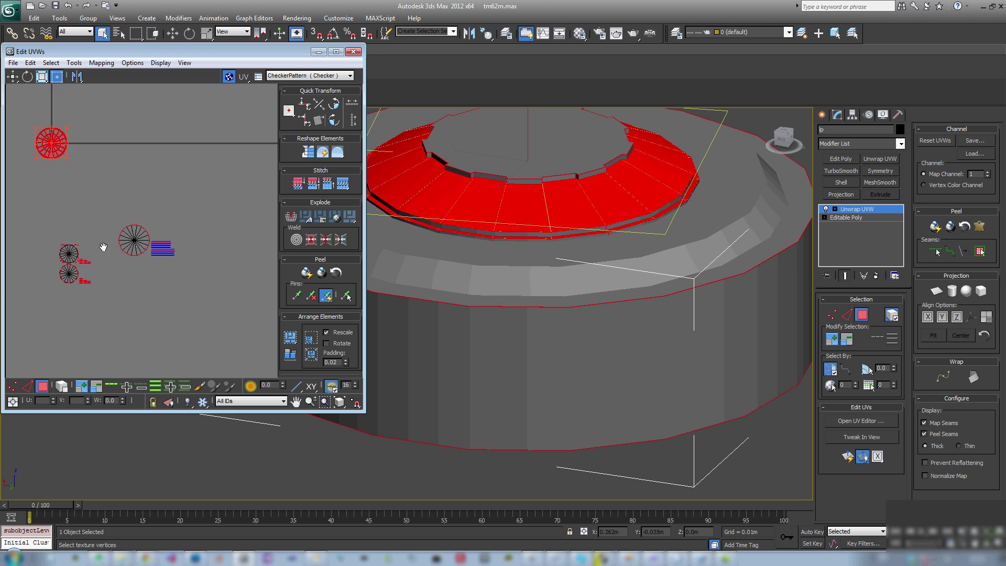
{"action": "middle_click_drag", "start_coordinate": [84, 129], "coordinate": [109, 202]}
{"action": "scroll", "coordinate": [100, 210], "scroll_direction": "up", "scroll_amount": 5}
{"action": "scroll", "coordinate": [95, 362], "scroll_direction": "down", "scroll_amount": 2}
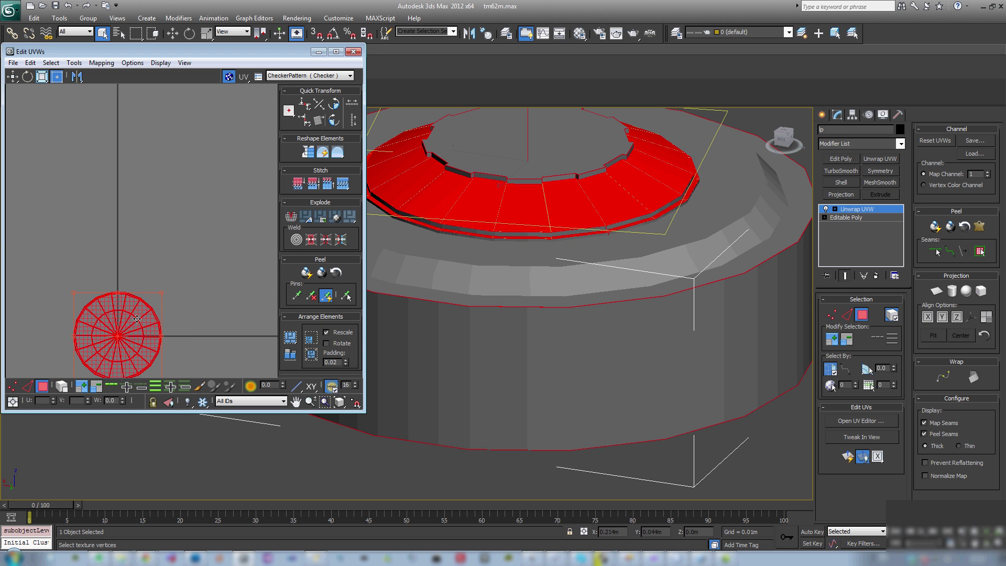
{"action": "middle_click_drag", "start_coordinate": [137, 371], "coordinate": [127, 125]}
{"action": "scroll", "coordinate": [128, 124], "scroll_direction": "down", "scroll_amount": 1}
{"action": "left_click_drag", "start_coordinate": [70, 113], "coordinate": [140, 236]}
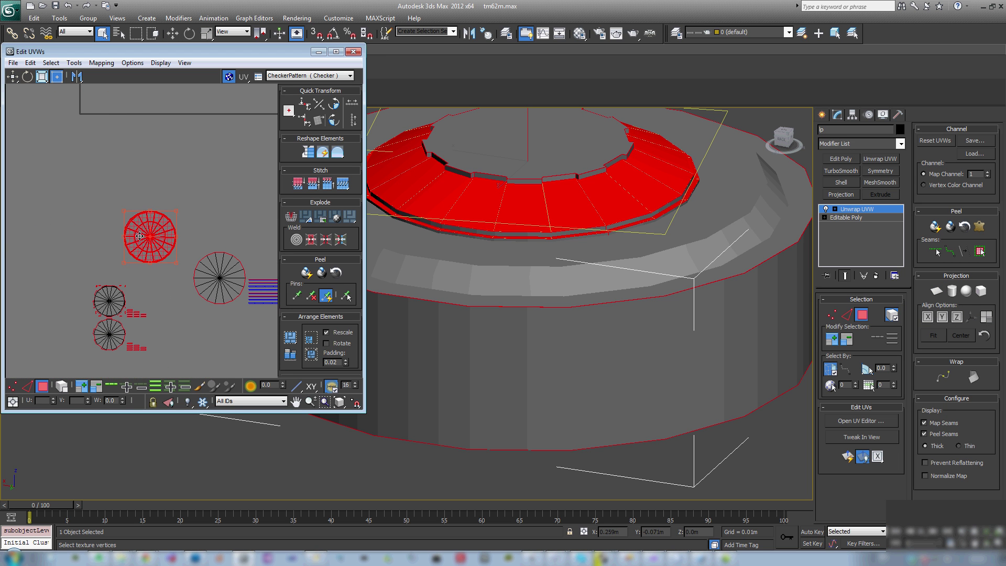
{"action": "left_click", "coordinate": [212, 215]}
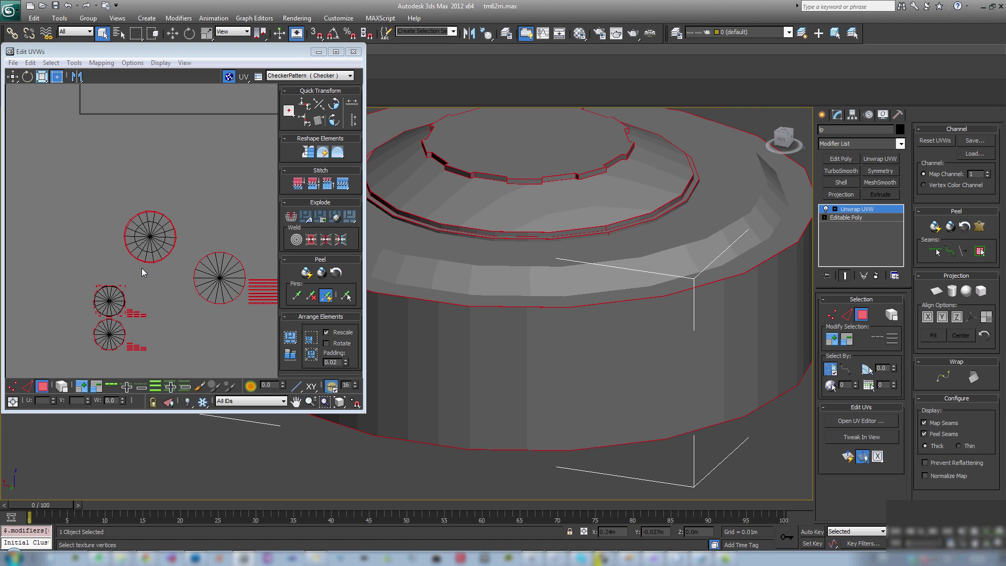
Turn on element selection for UVs and scale the middle element's thin rim ring slightly up around the disc inside it
{"action": "scroll", "coordinate": [141, 268], "scroll_direction": "up", "scroll_amount": 3}
{"action": "left_click", "coordinate": [62, 386]}
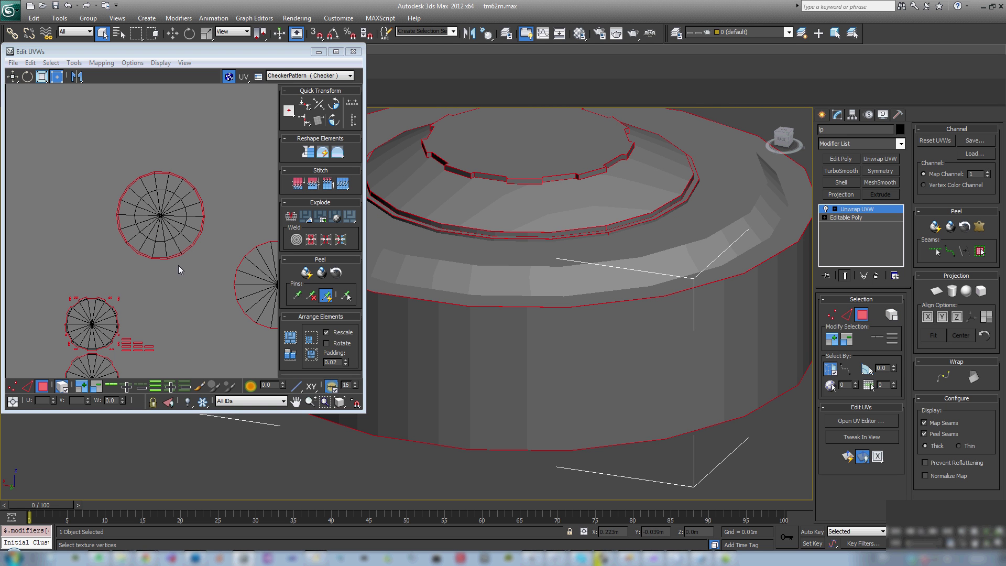
{"action": "left_click", "coordinate": [168, 259]}
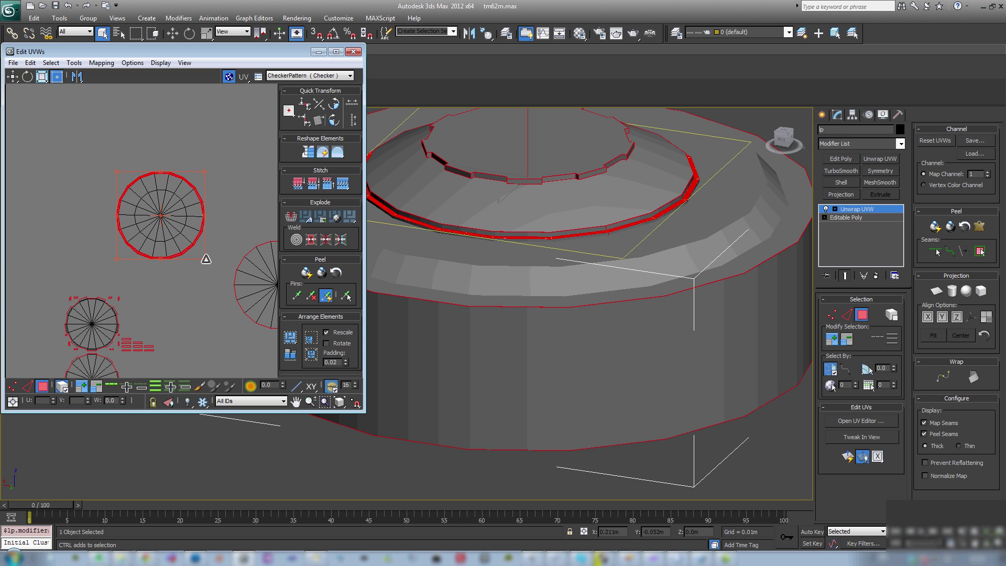
{"action": "left_click_drag", "start_coordinate": [205, 258], "coordinate": [212, 264]}
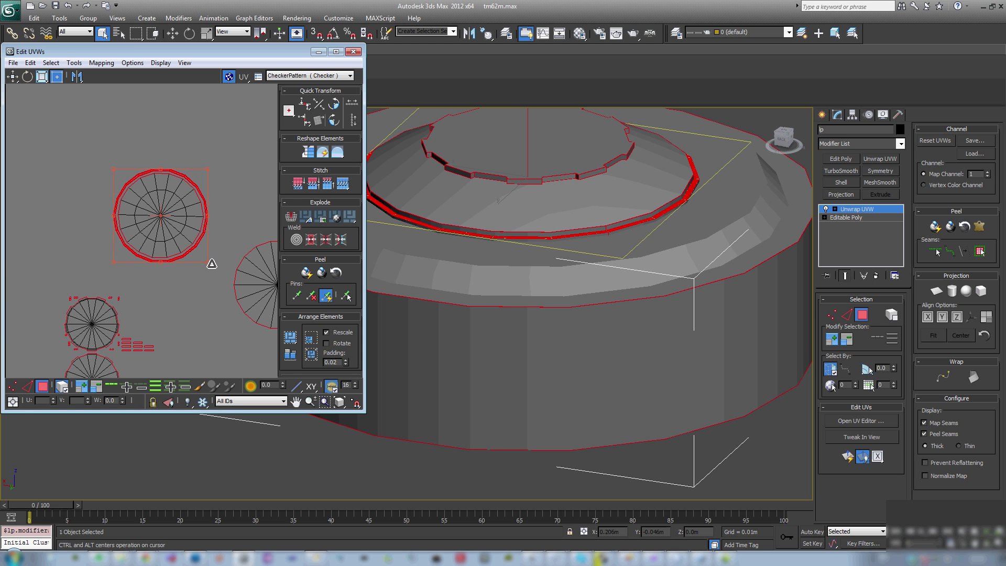
{"action": "left_click", "coordinate": [238, 239]}
Scale down the UV island of the middle element's base disc and place it beside its larger round island
{"action": "scroll", "coordinate": [199, 215], "scroll_direction": "down", "scroll_amount": 5}
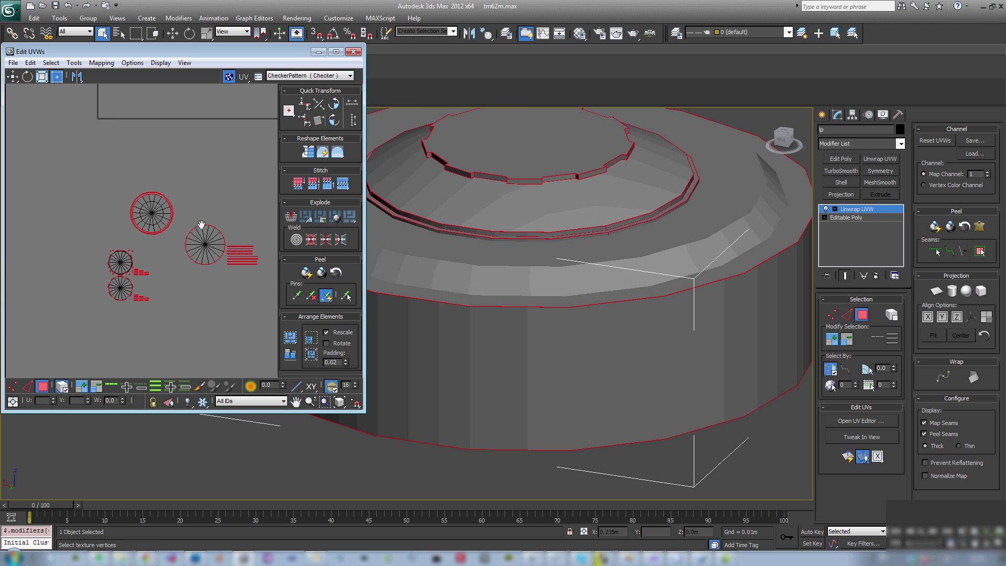
{"action": "left_click", "coordinate": [212, 268]}
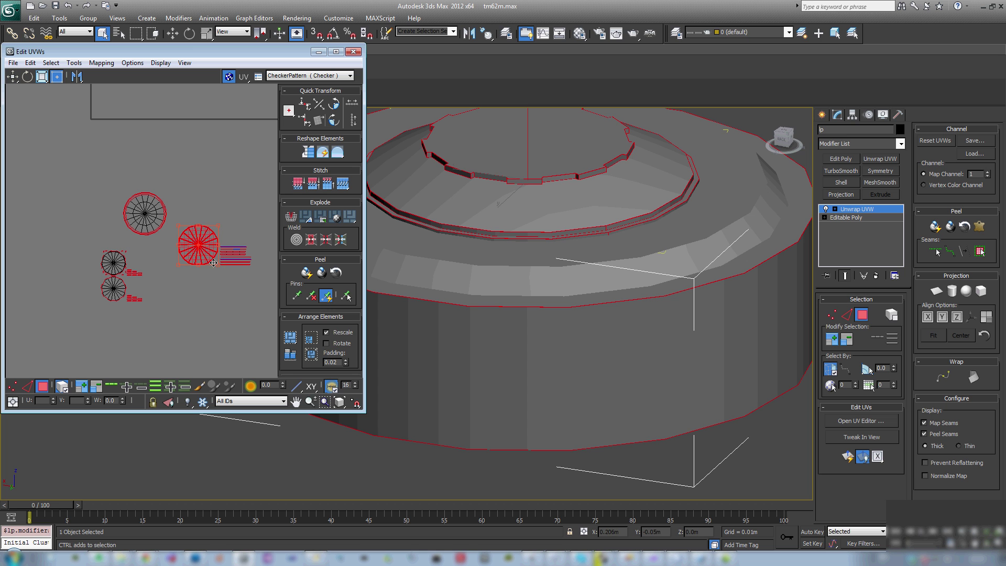
{"action": "left_click_drag", "start_coordinate": [218, 264], "coordinate": [205, 238]}
{"action": "left_click_drag", "start_coordinate": [265, 284], "coordinate": [261, 282]}
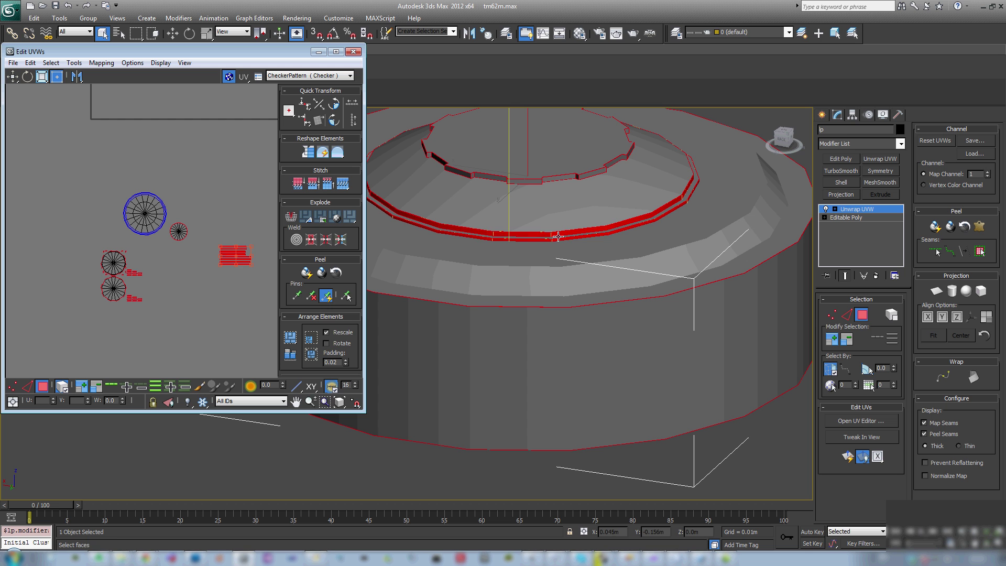
{"action": "left_click", "coordinate": [203, 241]}
Select the four thin strips of the middle element's upper rim wall and join them with cylindrical mapping
{"action": "scroll", "coordinate": [233, 256], "scroll_direction": "up", "scroll_amount": 5}
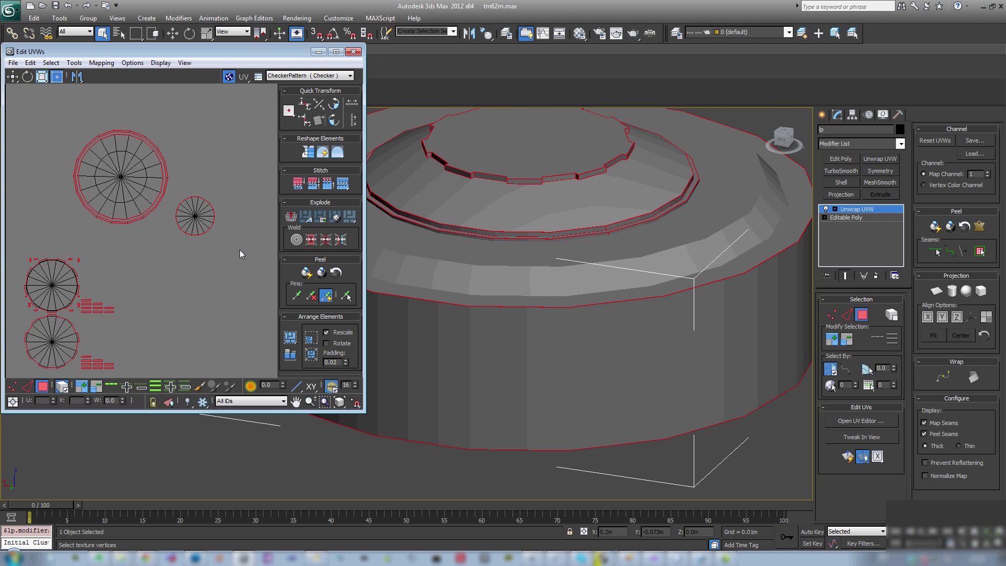
{"action": "middle_click_drag", "start_coordinate": [240, 249], "coordinate": [20, 228]}
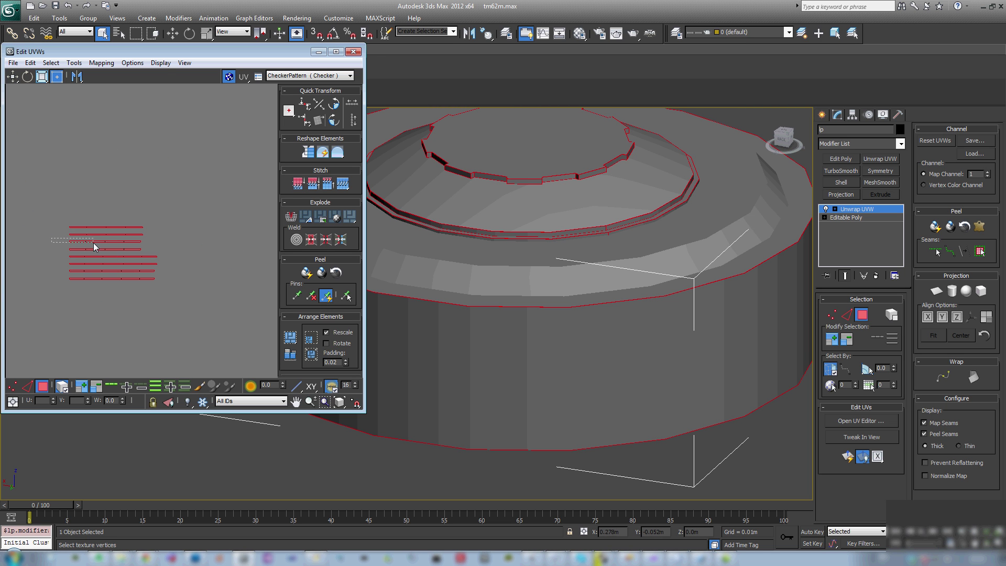
{"action": "left_click_drag", "start_coordinate": [93, 243], "coordinate": [165, 251]}
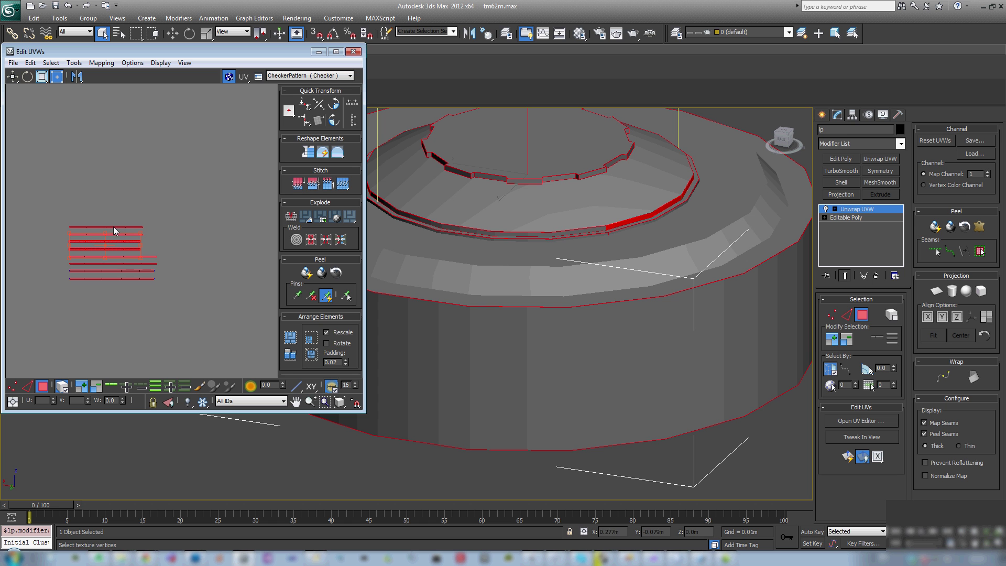
{"action": "left_click_drag", "start_coordinate": [200, 294], "coordinate": [118, 195], "text": "ctrl"}
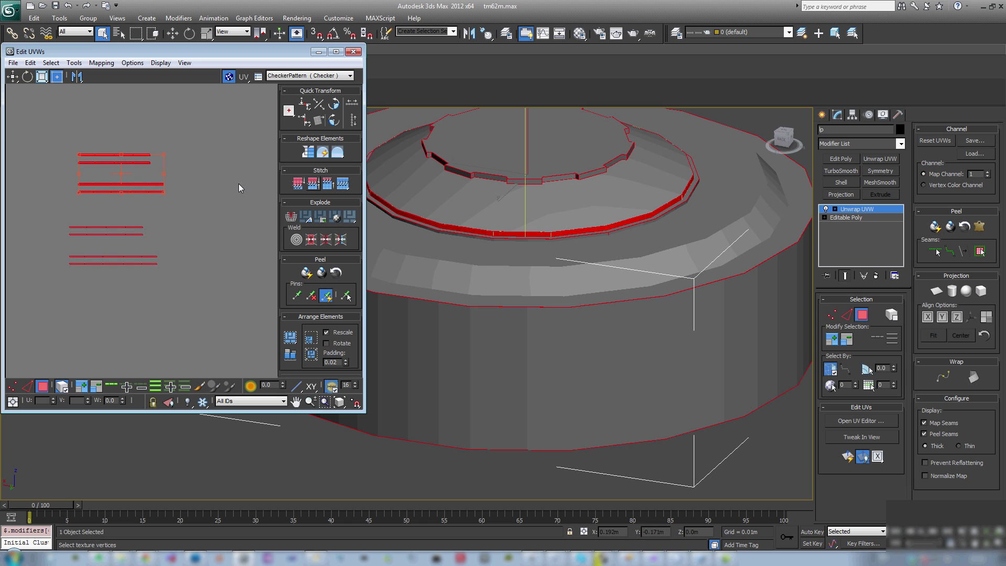
{"action": "left_click", "coordinate": [951, 294]}
{"action": "left_click", "coordinate": [951, 294]}
Move the joined upper rim strip beside the middle element's round islands
{"action": "middle_click_drag", "start_coordinate": [119, 243], "coordinate": [118, 226]}
{"action": "scroll", "coordinate": [97, 239], "scroll_direction": "down", "scroll_amount": 3}
{"action": "scroll", "coordinate": [96, 239], "scroll_direction": "up", "scroll_amount": 1}
{"action": "scroll", "coordinate": [87, 151], "scroll_direction": "down", "scroll_amount": 1}
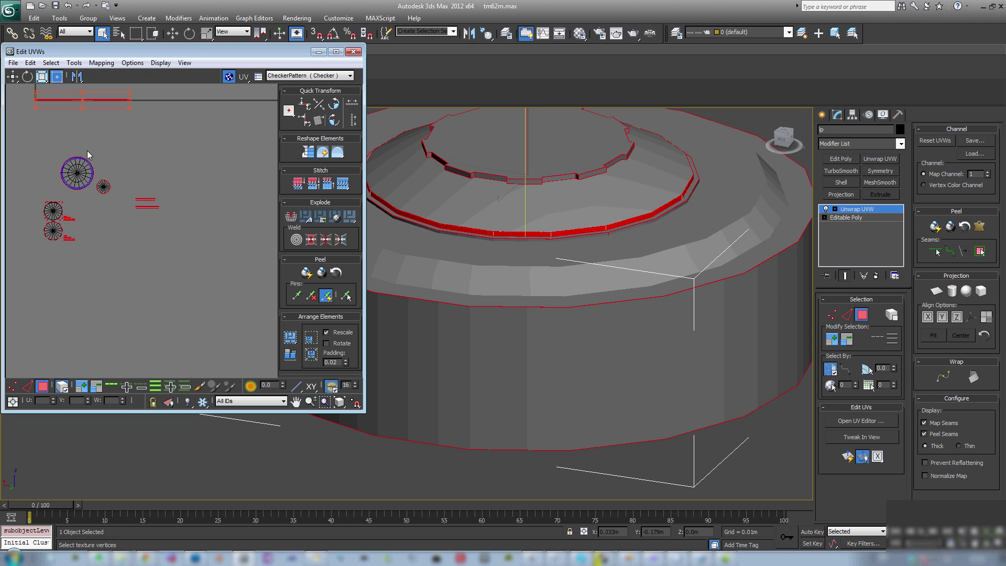
{"action": "left_click_drag", "start_coordinate": [103, 102], "coordinate": [167, 213]}
Apply cylindrical mapping to the middle element's remaining thin strips and place the result just above its first joined strip
{"action": "left_click", "coordinate": [952, 292]}
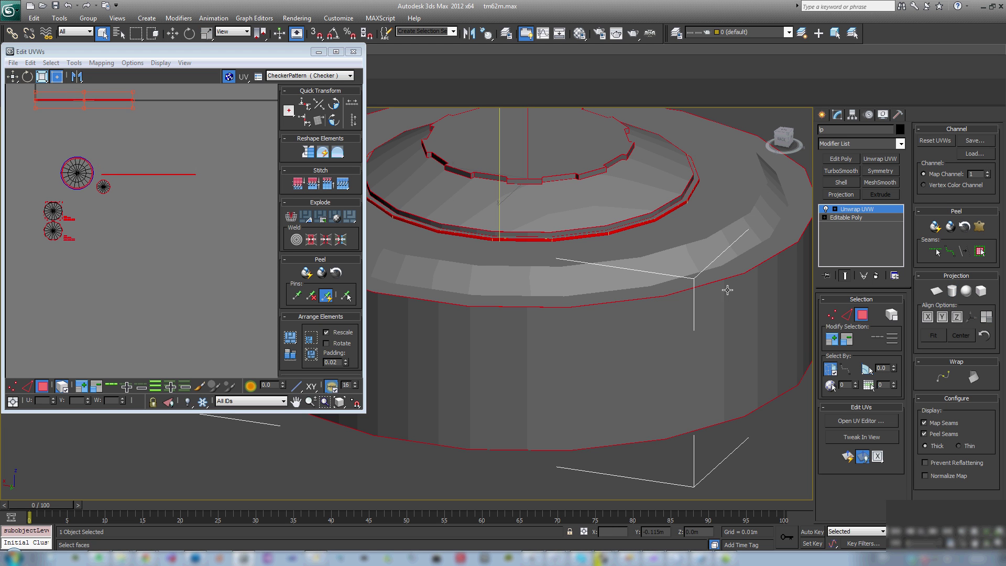
{"action": "middle_click_drag", "start_coordinate": [69, 226], "coordinate": [90, 247]}
{"action": "left_click_drag", "start_coordinate": [128, 120], "coordinate": [194, 192]}
{"action": "scroll", "coordinate": [193, 192], "scroll_direction": "up", "scroll_amount": 5}
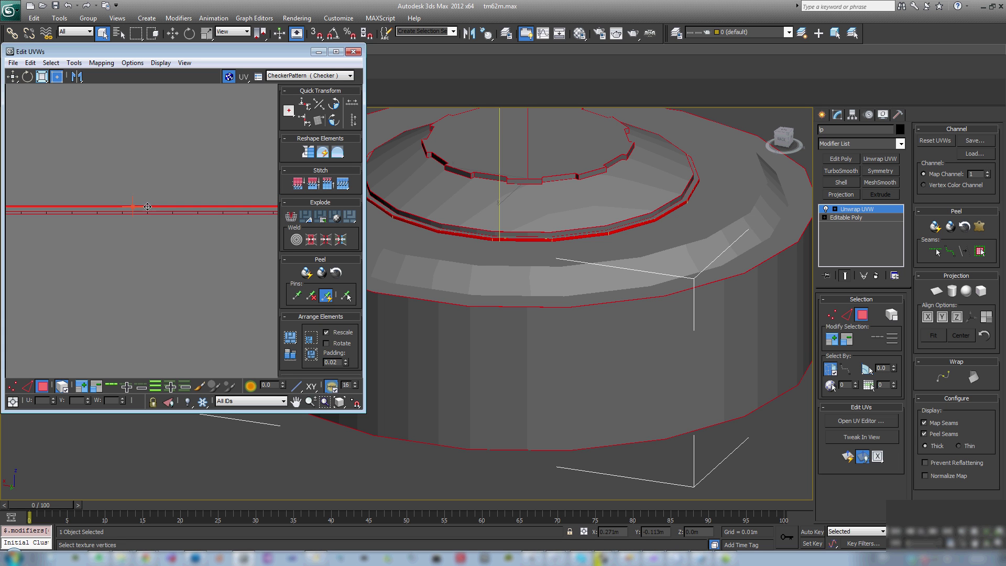
Select all the middle element's finished UV islands and move them slightly away from the smallest element's islands
{"action": "scroll", "coordinate": [148, 182], "scroll_direction": "down", "scroll_amount": 5}
{"action": "middle_click_drag", "start_coordinate": [146, 196], "coordinate": [194, 259]}
{"action": "scroll", "coordinate": [190, 243], "scroll_direction": "down", "scroll_amount": 3}
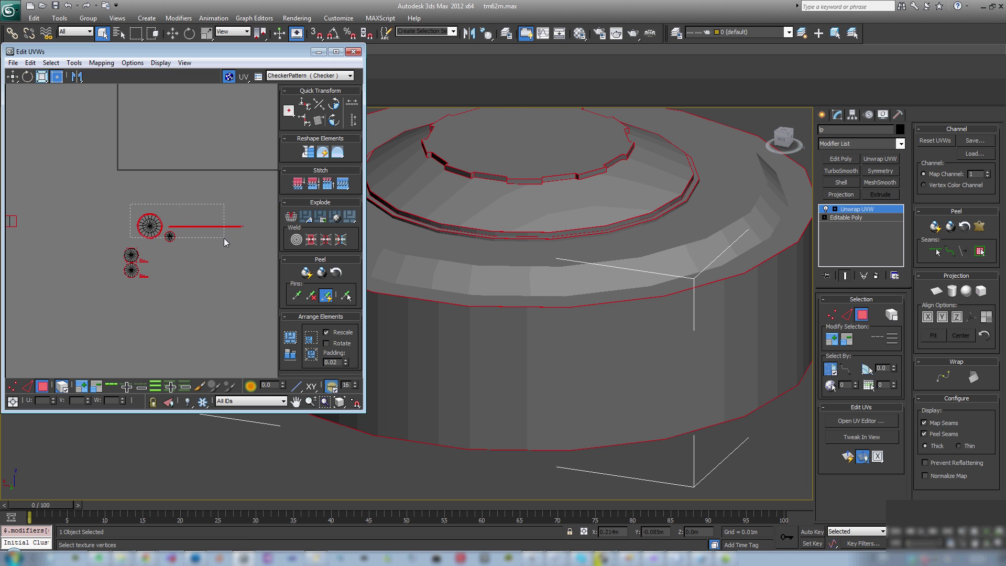
{"action": "left_click_drag", "start_coordinate": [225, 242], "coordinate": [272, 243]}
{"action": "left_click_drag", "start_coordinate": [158, 234], "coordinate": [177, 226]}
Move the upper round UV island of the smallest element clear of the small wall pieces around it
{"action": "left_click_drag", "start_coordinate": [111, 232], "coordinate": [153, 319]}
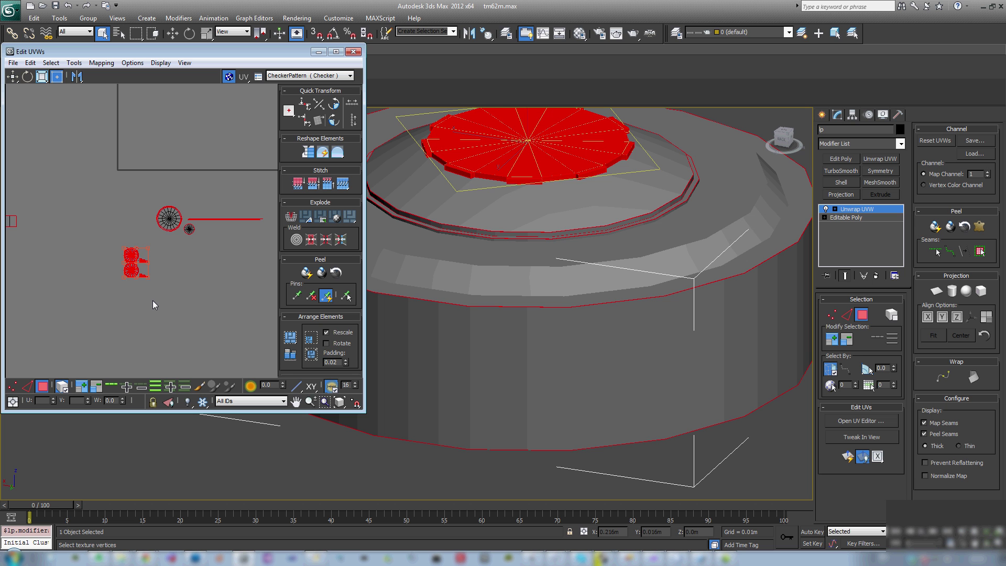
{"action": "middle_click_drag", "start_coordinate": [141, 270], "coordinate": [255, 245]}
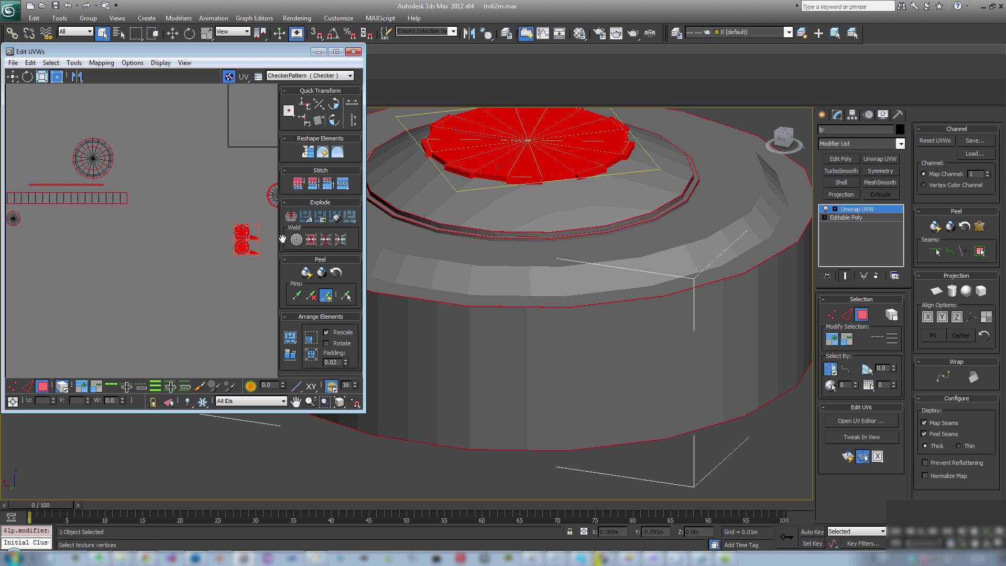
{"action": "scroll", "coordinate": [254, 245], "scroll_direction": "up", "scroll_amount": 6}
{"action": "left_click", "coordinate": [156, 187]}
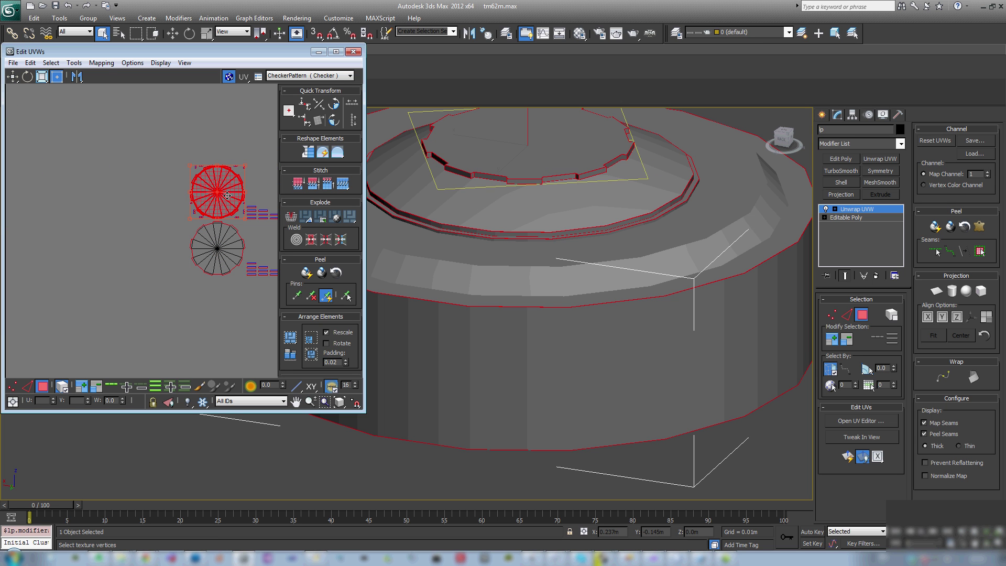
{"action": "left_click_drag", "start_coordinate": [217, 199], "coordinate": [83, 172]}
{"action": "left_click", "coordinate": [146, 237]}
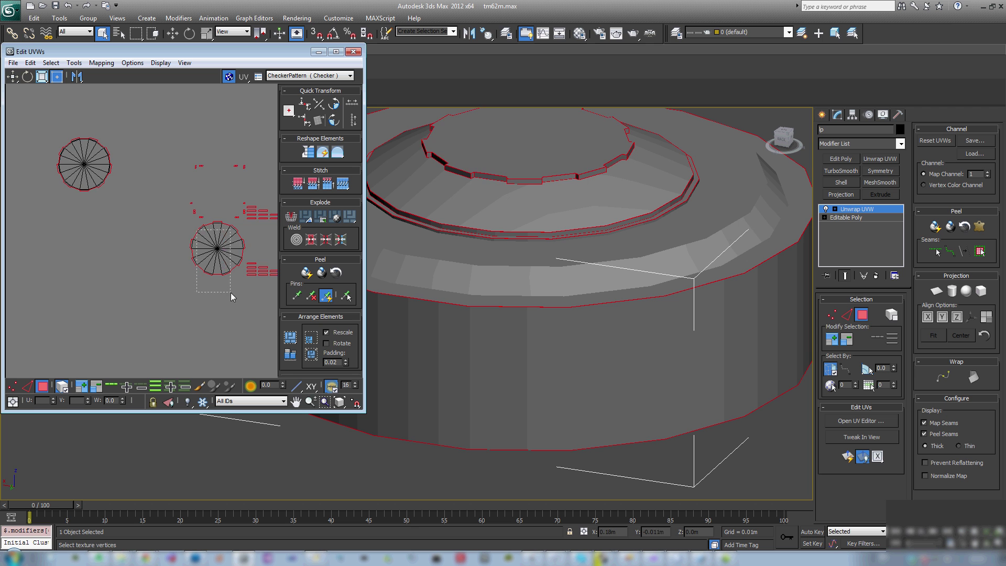
Move the smallest element's top-face disc island below its small wall strips
{"action": "left_click_drag", "start_coordinate": [230, 293], "coordinate": [231, 293]}
{"action": "scroll", "coordinate": [175, 236], "scroll_direction": "down", "scroll_amount": 2}
{"action": "left_click_drag", "start_coordinate": [211, 304], "coordinate": [227, 295]}
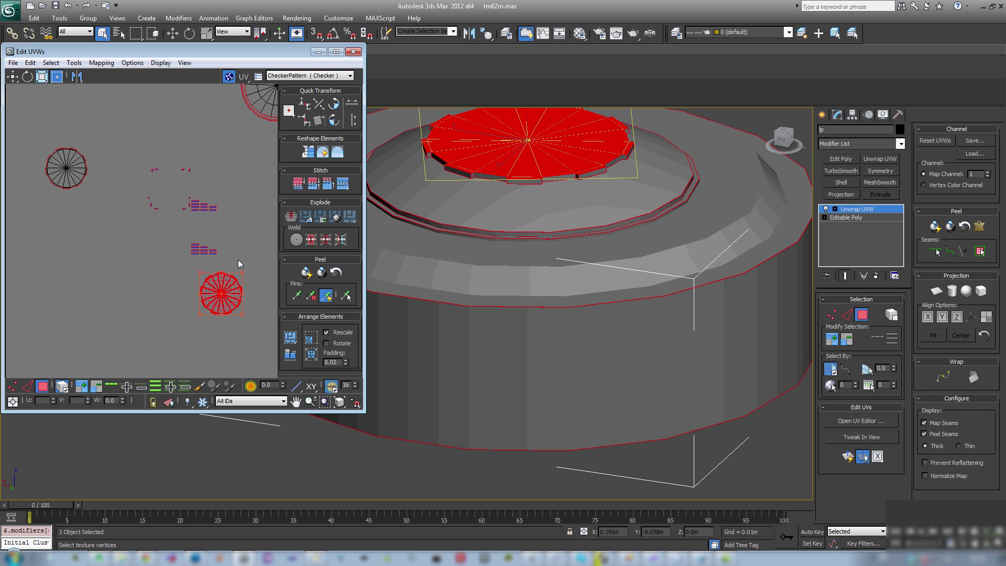
Select the smallest element's small wall pieces and apply Unfold Mapping with Walk to closest face, without normalizing the clusters
{"action": "left_click_drag", "start_coordinate": [238, 259], "coordinate": [127, 152]}
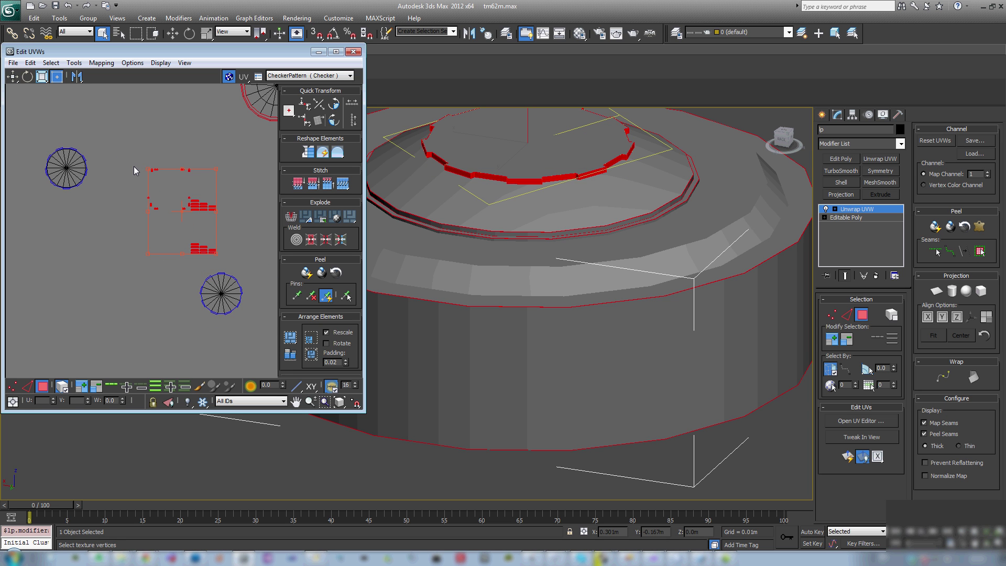
{"action": "scroll", "coordinate": [482, 202], "scroll_direction": "up", "scroll_amount": 3}
{"action": "middle_click_drag", "start_coordinate": [480, 151], "coordinate": [440, 269]}
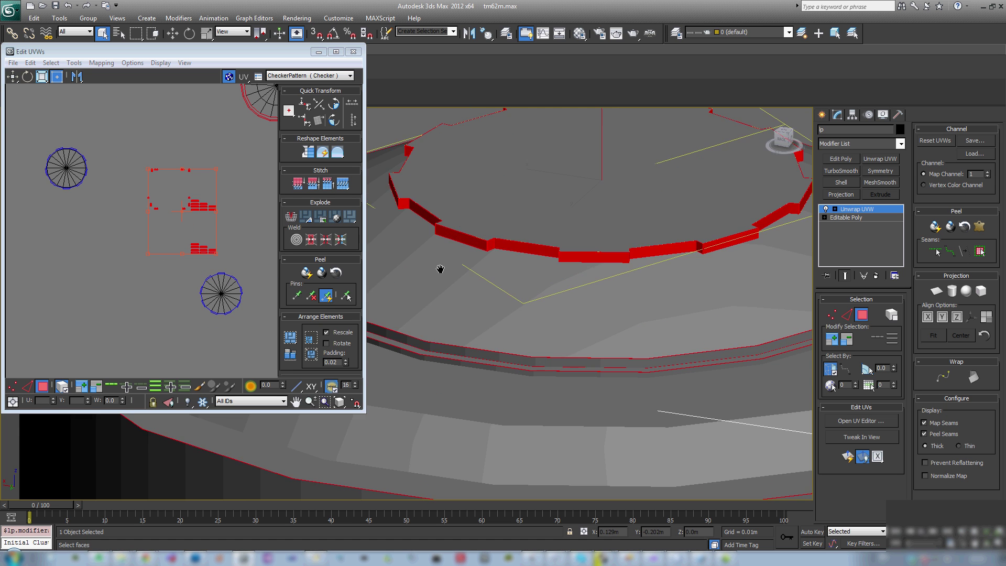
{"action": "scroll", "coordinate": [141, 246], "scroll_direction": "down", "scroll_amount": 6}
{"action": "left_click", "coordinate": [101, 63]}
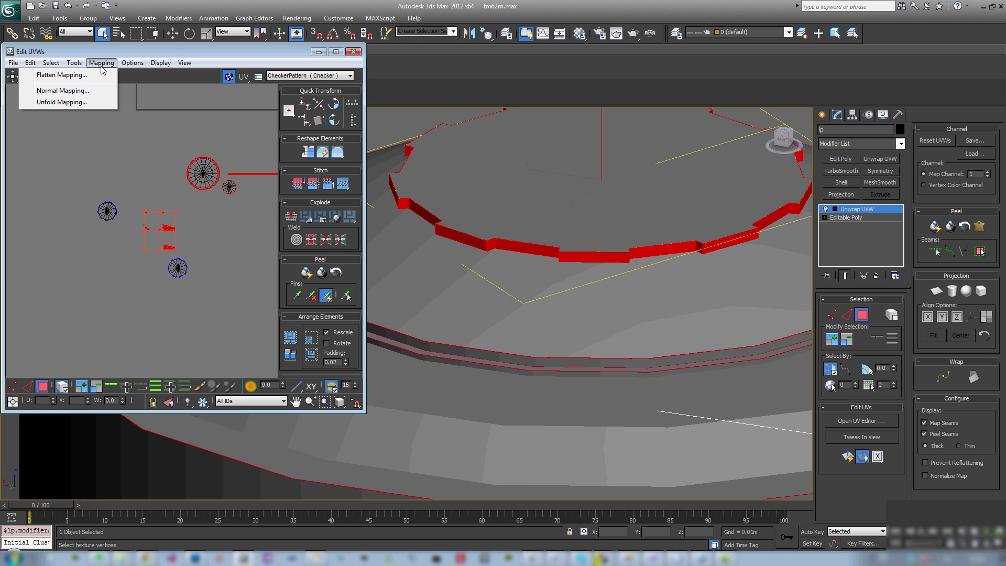
{"action": "left_click", "coordinate": [88, 102]}
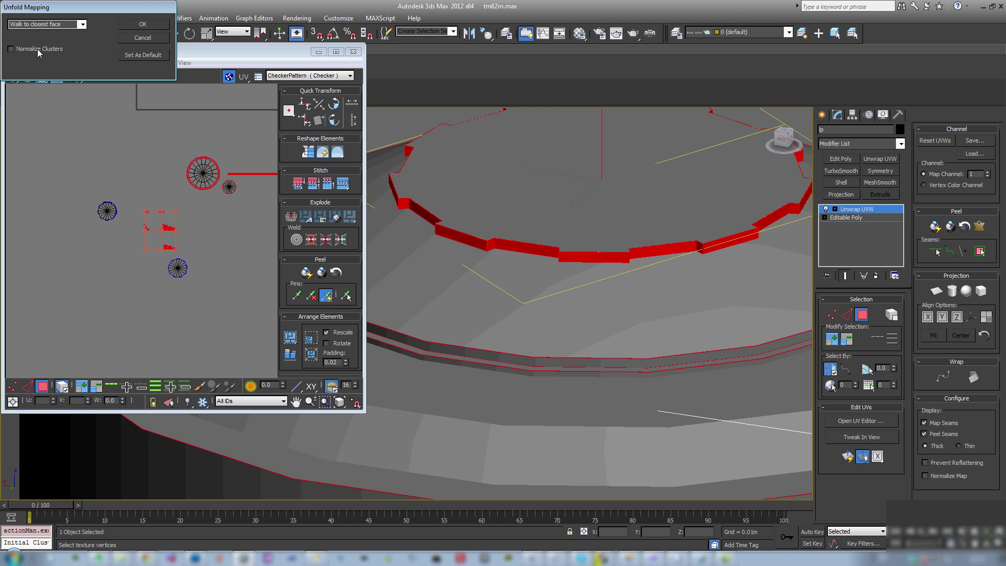
{"action": "left_click", "coordinate": [143, 24]}
Move the smallest element's unfolded wall strip to just above its top-face disc island
{"action": "scroll", "coordinate": [160, 110], "scroll_direction": "up", "scroll_amount": 2}
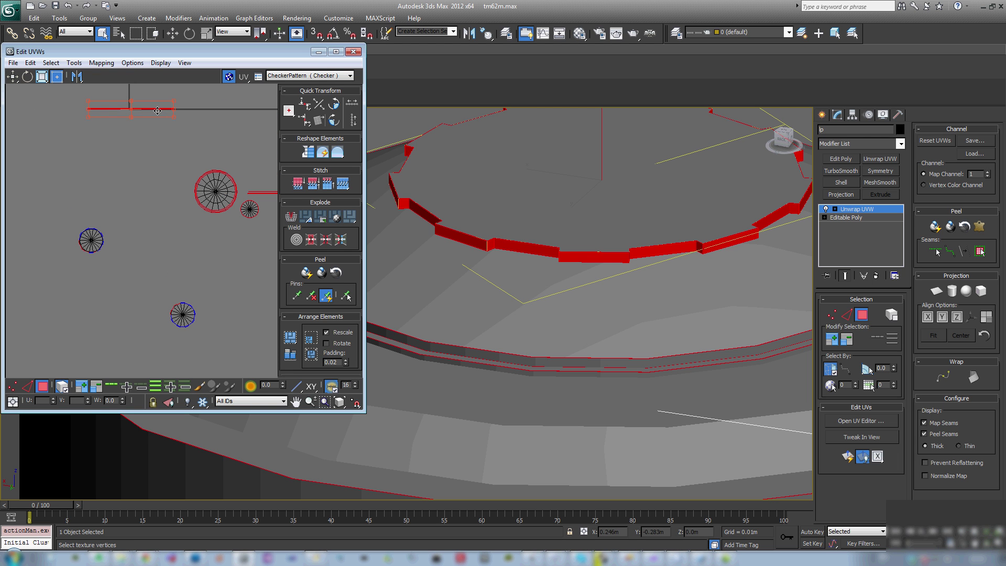
{"action": "left_click_drag", "start_coordinate": [222, 294], "coordinate": [206, 300]}
{"action": "left_click", "coordinate": [217, 308]}
{"action": "scroll", "coordinate": [217, 308], "scroll_direction": "up", "scroll_amount": 2}
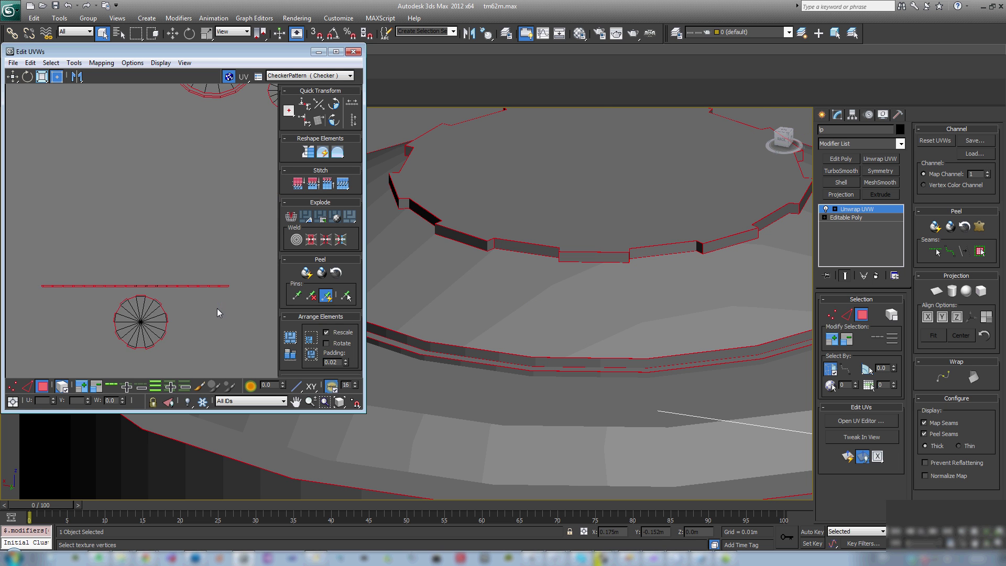
{"action": "scroll", "coordinate": [167, 284], "scroll_direction": "up", "scroll_amount": 3}
{"action": "scroll", "coordinate": [142, 283], "scroll_direction": "down", "scroll_amount": 5}
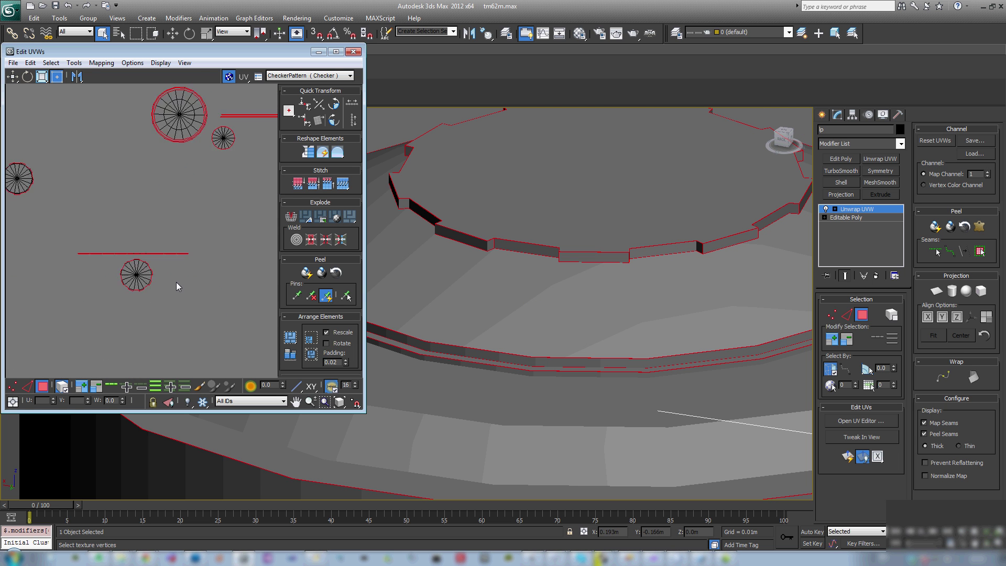
{"action": "scroll", "coordinate": [176, 282], "scroll_direction": "down", "scroll_amount": 2}
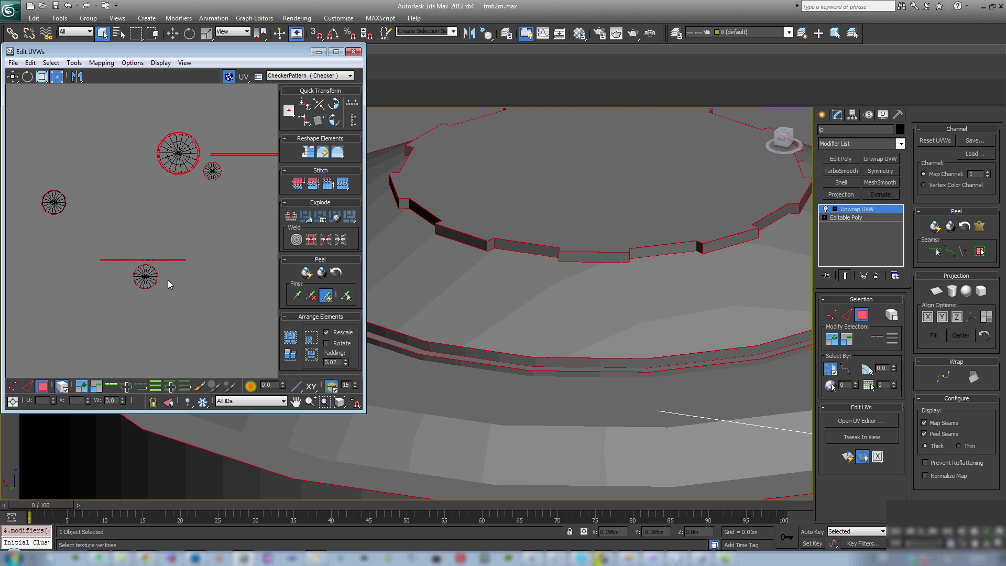
Check the whole UV layout for inverted faces, including the largest element's strips
{"action": "left_click", "coordinate": [51, 63]}
{"action": "left_click", "coordinate": [67, 148]}
{"action": "scroll", "coordinate": [133, 169], "scroll_direction": "up", "scroll_amount": 1}
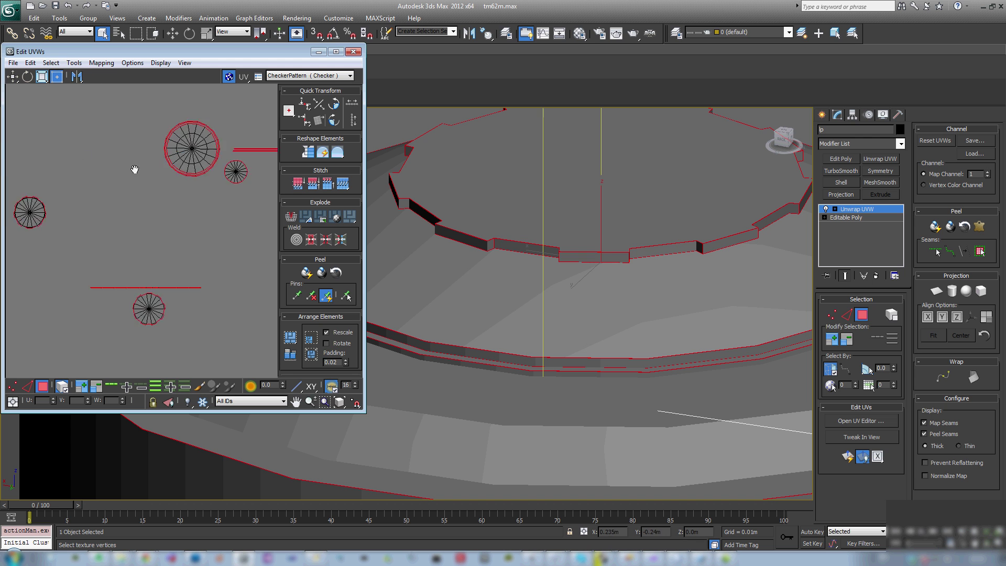
{"action": "scroll", "coordinate": [143, 171], "scroll_direction": "down", "scroll_amount": 5}
{"action": "scroll", "coordinate": [47, 175], "scroll_direction": "up", "scroll_amount": 2}
{"action": "scroll", "coordinate": [39, 184], "scroll_direction": "up", "scroll_amount": 2}
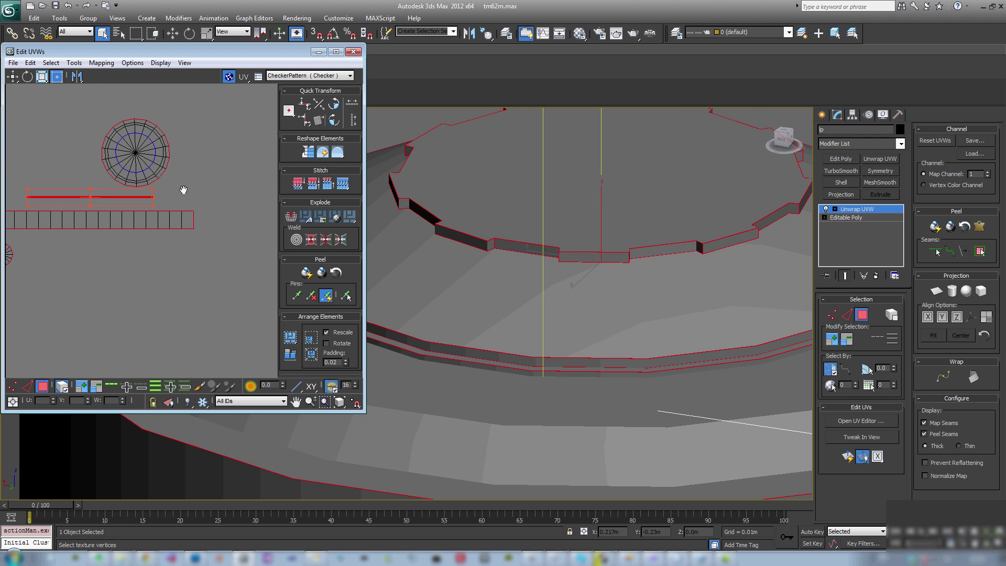
{"action": "left_click", "coordinate": [158, 140]}
{"action": "left_click", "coordinate": [51, 63]}
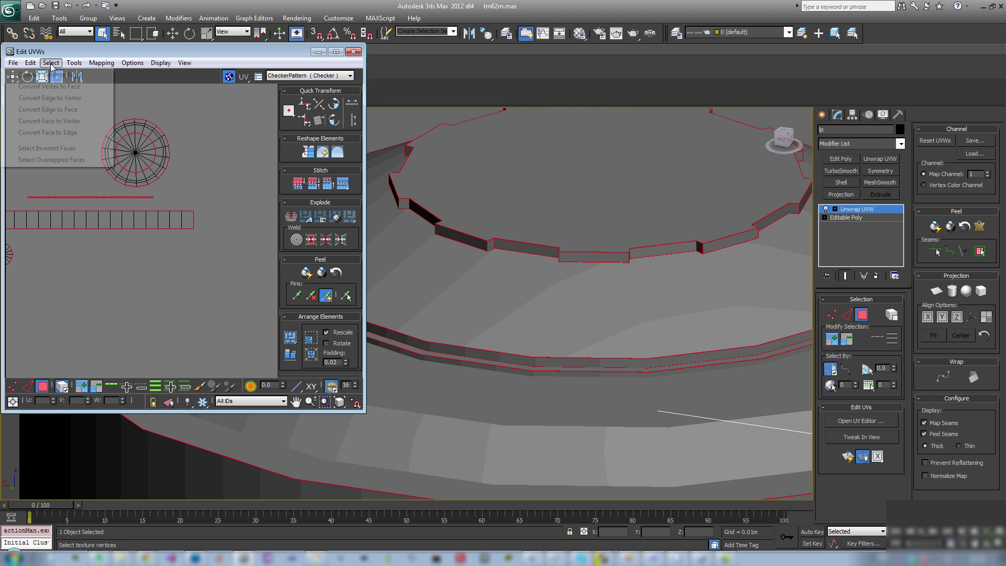
{"action": "left_click", "coordinate": [68, 149]}
{"action": "scroll", "coordinate": [214, 188], "scroll_direction": "down", "scroll_amount": 3}
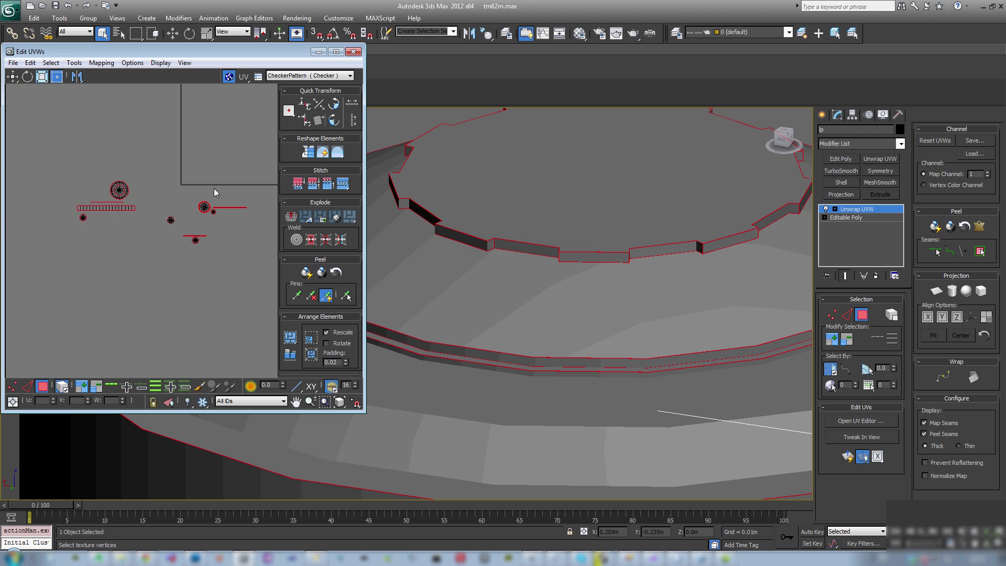
Check the UV layout for overlapped faces and inspect the smallest element's strip and disc closely
{"action": "left_click", "coordinate": [51, 62]}
{"action": "left_click", "coordinate": [51, 159]}
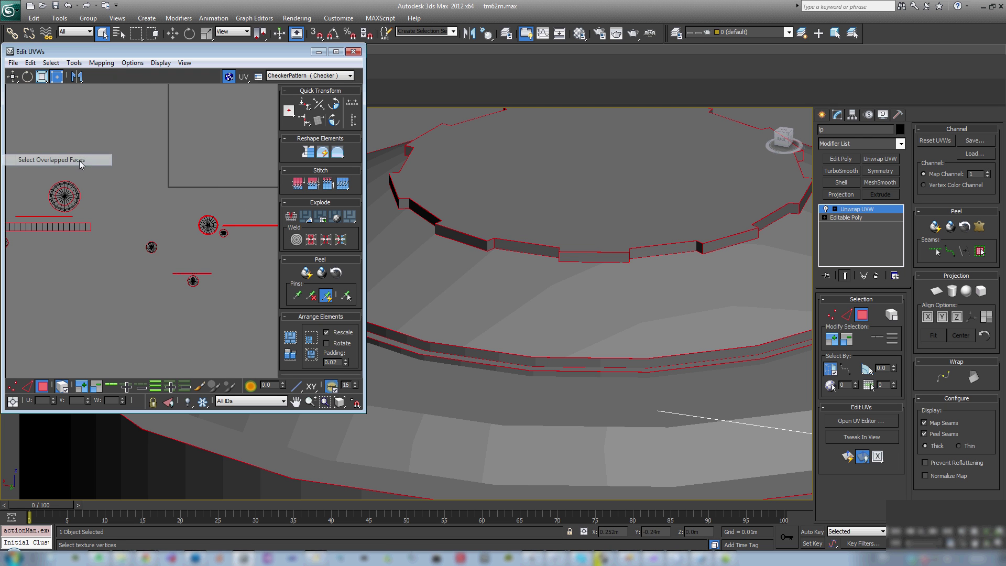
{"action": "scroll", "coordinate": [230, 289], "scroll_direction": "up", "scroll_amount": 3}
{"action": "scroll", "coordinate": [72, 258], "scroll_direction": "up", "scroll_amount": 4}
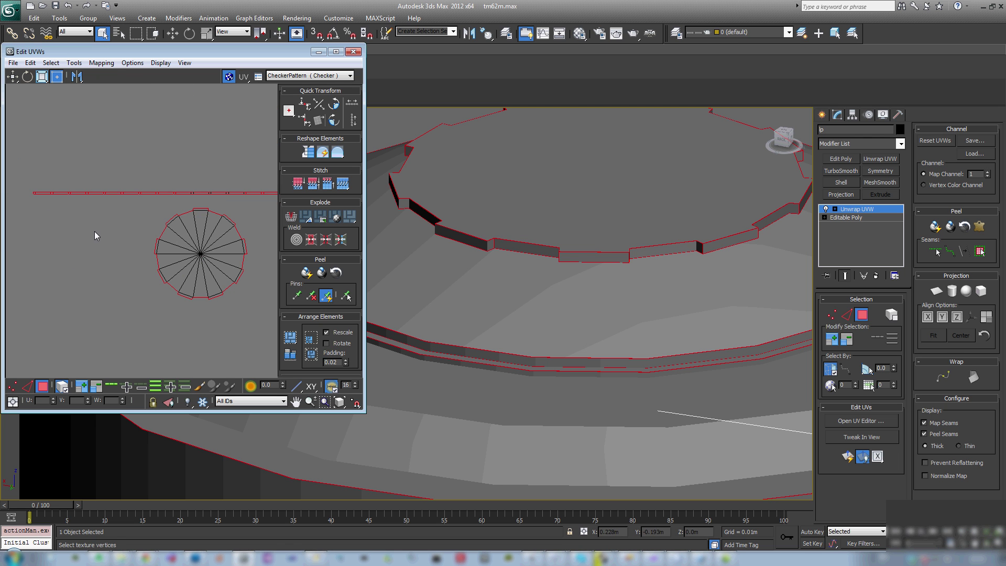
Scale down the smallest element's detached disc island and place it beside the top-face disc, below the wall strip
{"action": "scroll", "coordinate": [145, 206], "scroll_direction": "down", "scroll_amount": 5}
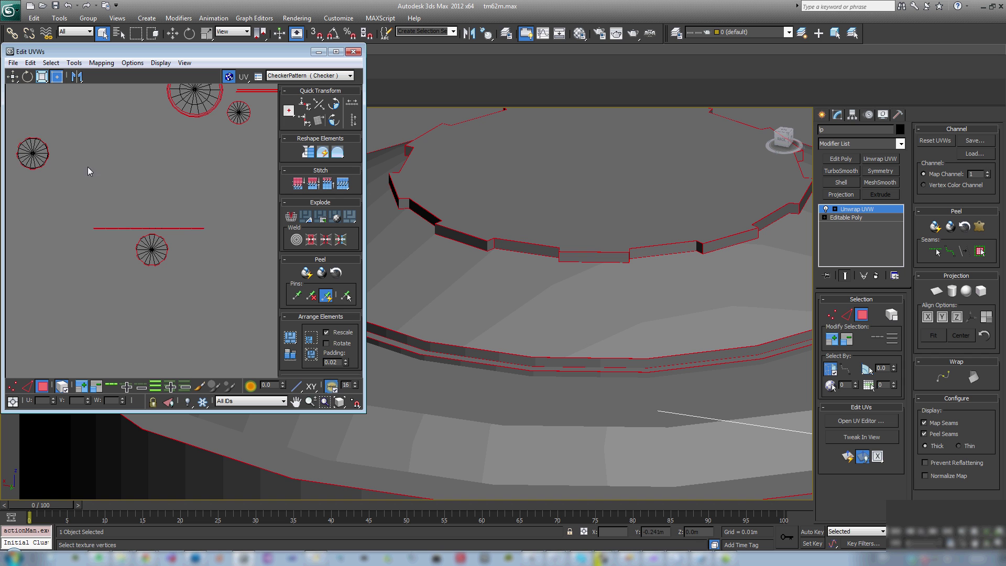
{"action": "left_click_drag", "start_coordinate": [15, 130], "coordinate": [181, 237]}
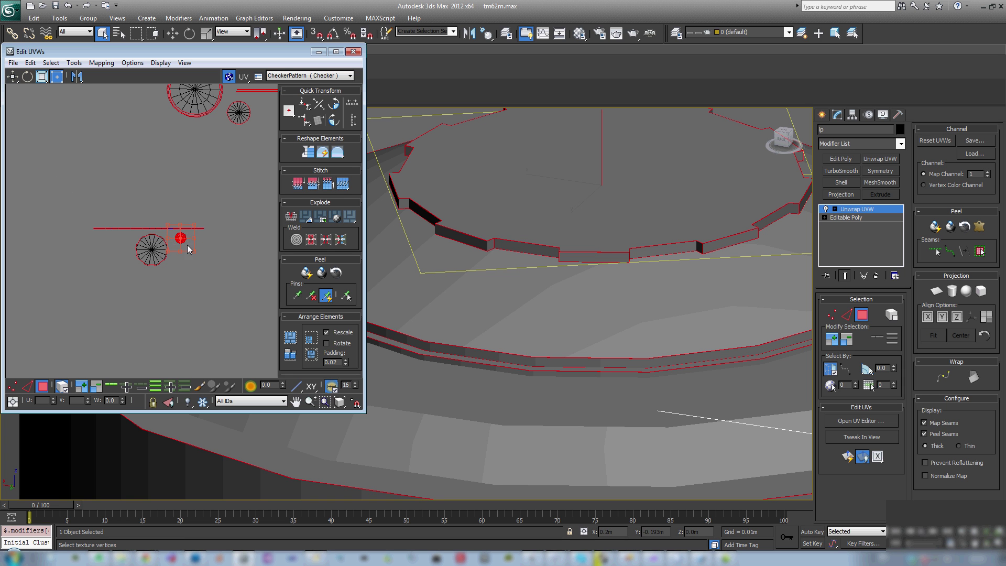
{"action": "scroll", "coordinate": [188, 250], "scroll_direction": "down", "scroll_amount": 4}
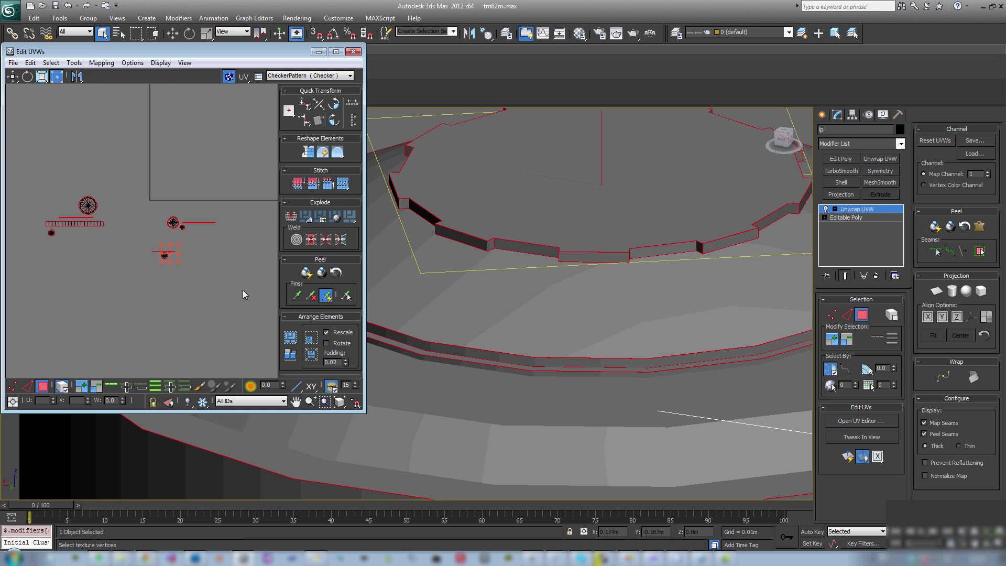
Select all UV islands and pack them into the UV square using Recursive Packing with normalized and rescaled clusters
{"action": "left_click_drag", "start_coordinate": [244, 294], "coordinate": [22, 165]}
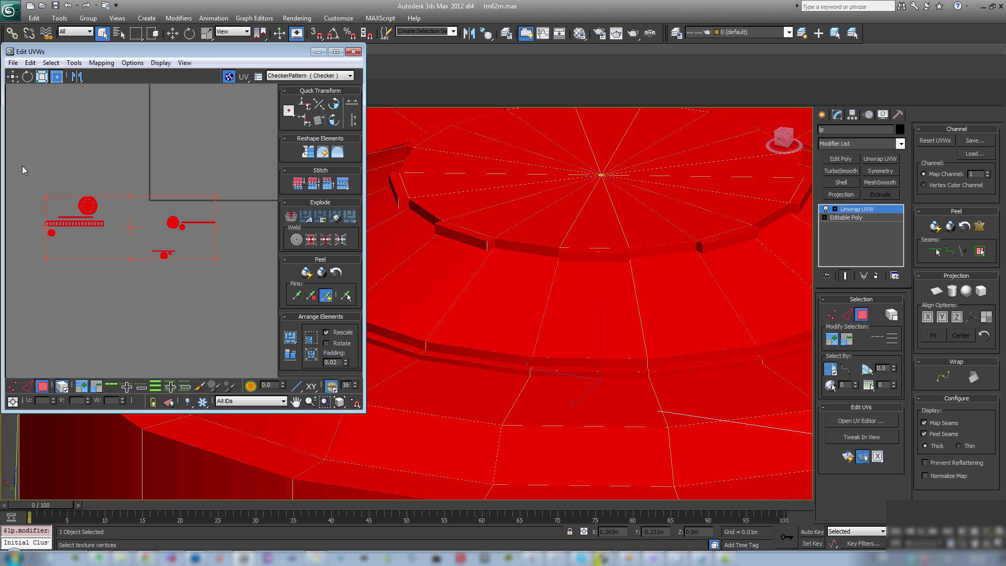
{"action": "left_click", "coordinate": [285, 340]}
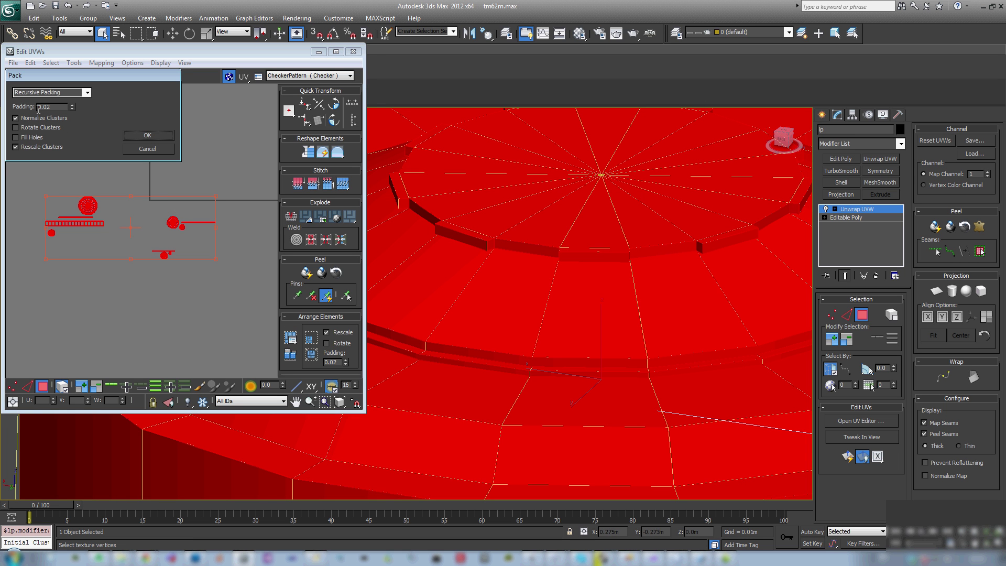
{"action": "left_click", "coordinate": [147, 135]}
{"action": "scroll", "coordinate": [148, 215], "scroll_direction": "up", "scroll_amount": 10}
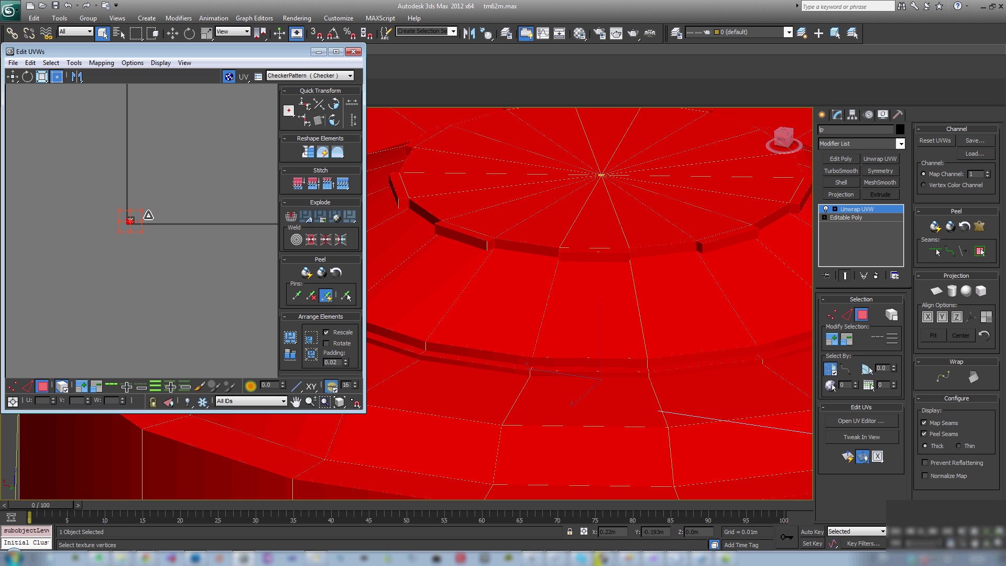
{"action": "middle_click_drag", "start_coordinate": [251, 168], "coordinate": [97, 216]}
{"action": "scroll", "coordinate": [145, 121], "scroll_direction": "up", "scroll_amount": 2}
{"action": "middle_click_drag", "start_coordinate": [176, 148], "coordinate": [145, 178]}
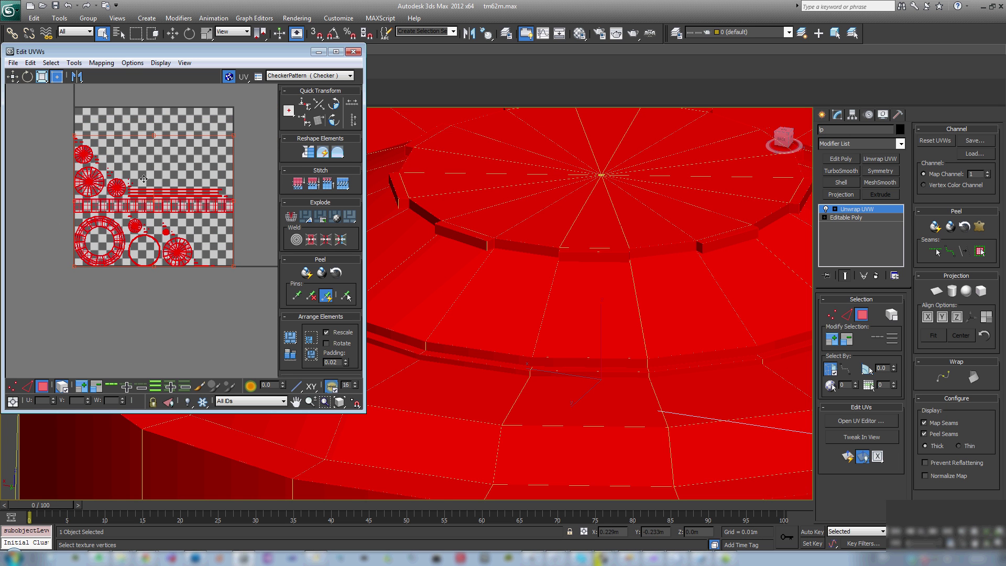
Examine the packed UV layout closely for small loose wall pieces scattered between the islands
{"action": "left_click", "coordinate": [49, 191]}
{"action": "scroll", "coordinate": [57, 164], "scroll_direction": "up", "scroll_amount": 3}
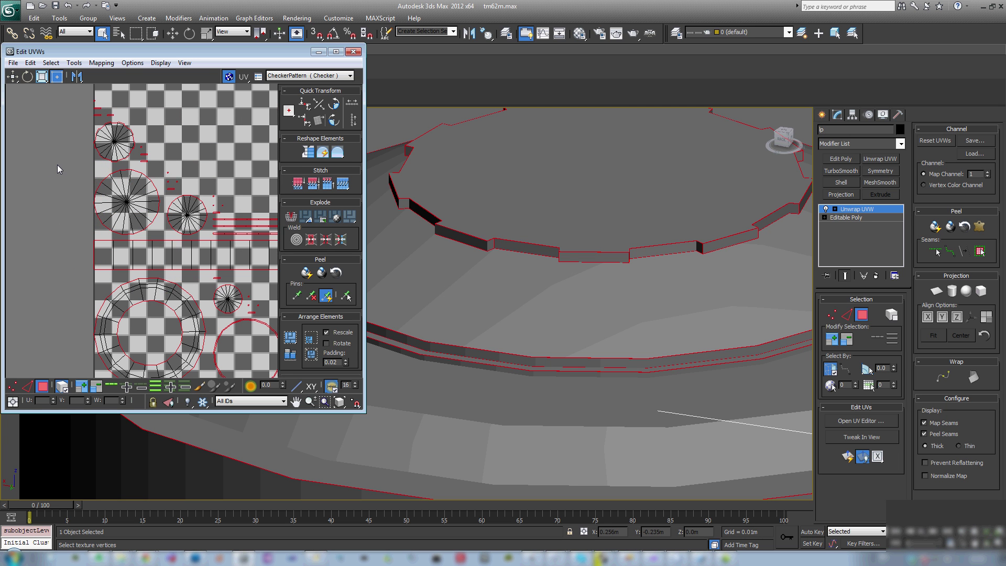
{"action": "middle_click_drag", "start_coordinate": [120, 210], "coordinate": [15, 141]}
{"action": "scroll", "coordinate": [158, 228], "scroll_direction": "up", "scroll_amount": 3}
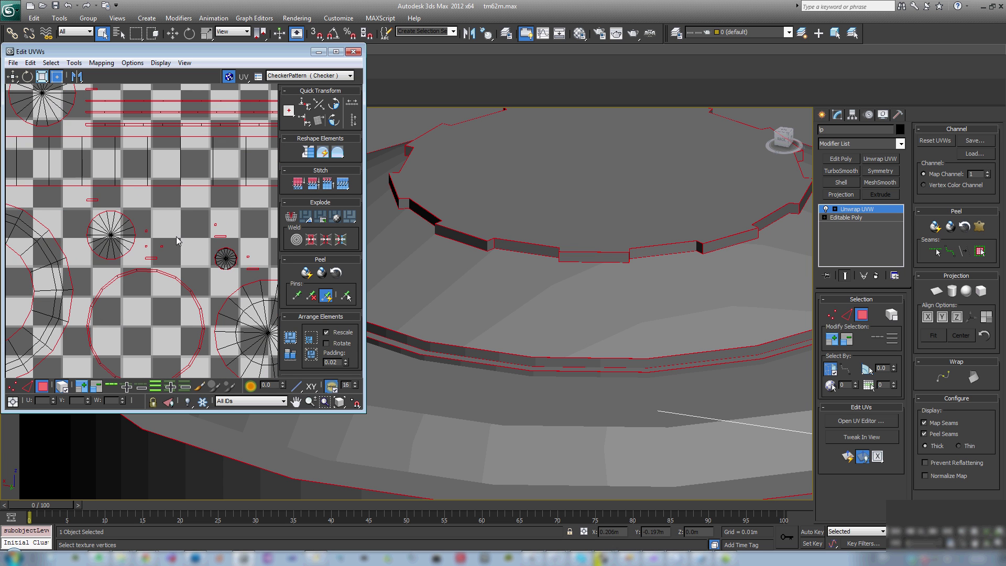
{"action": "scroll", "coordinate": [173, 256], "scroll_direction": "down", "scroll_amount": 1}
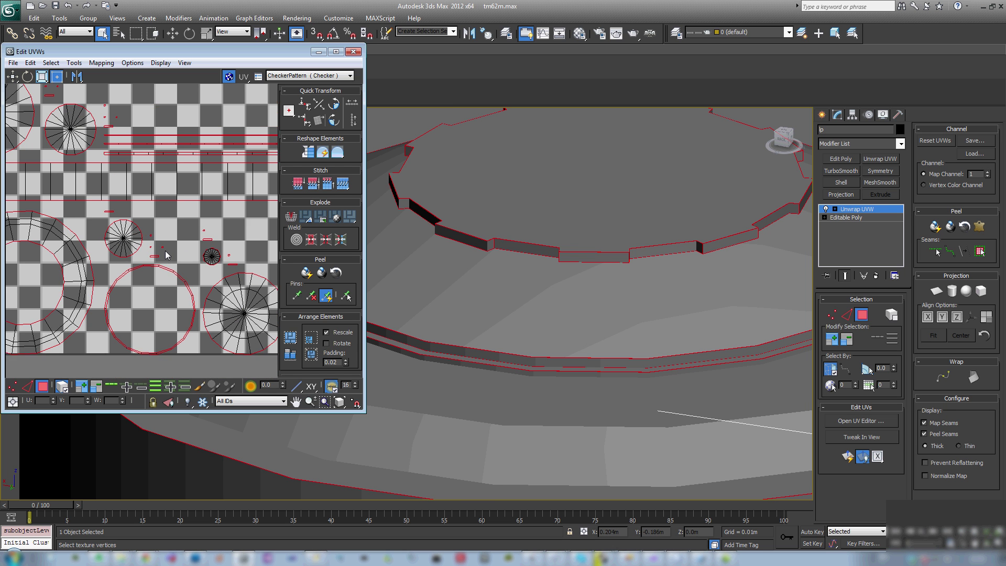
{"action": "middle_click_drag", "start_coordinate": [169, 260], "coordinate": [149, 284]}
{"action": "middle_click_drag", "start_coordinate": [52, 211], "coordinate": [138, 256]}
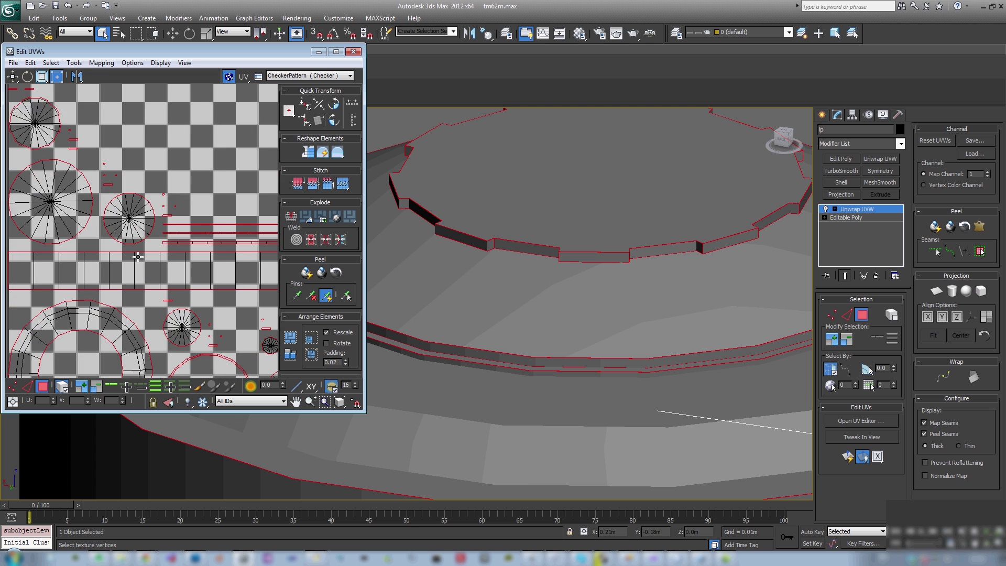
{"action": "scroll", "coordinate": [138, 226], "scroll_direction": "down", "scroll_amount": 1}
Select all of the smallest element's scattered wall pieces in the packed layout and rejoin them with Unfold Mapping, Walk to closest face
{"action": "left_click_drag", "start_coordinate": [29, 100], "coordinate": [103, 171]}
{"action": "left_click_drag", "start_coordinate": [103, 169], "coordinate": [176, 227], "text": "ctrl"}
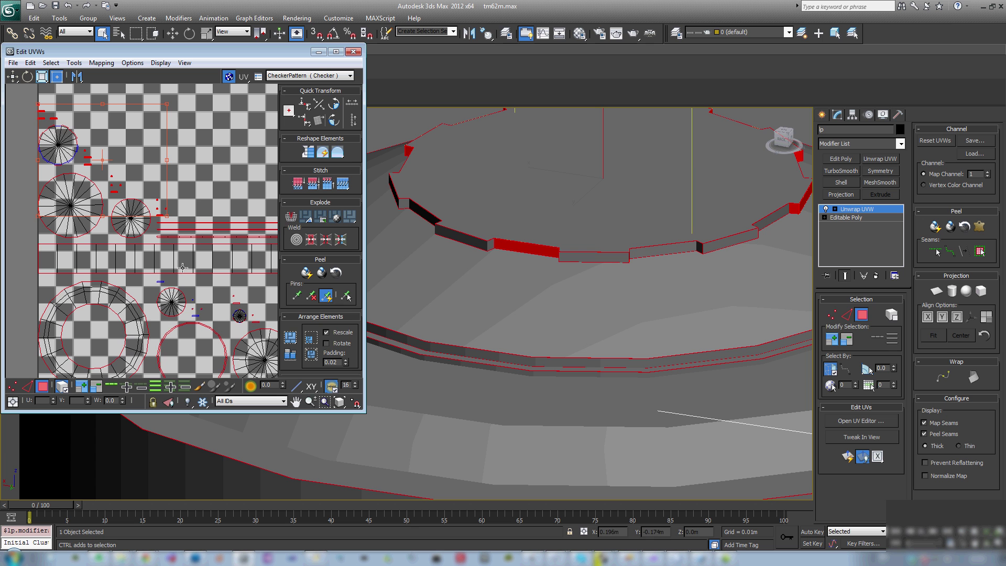
{"action": "middle_click_drag", "start_coordinate": [159, 286], "coordinate": [122, 235]}
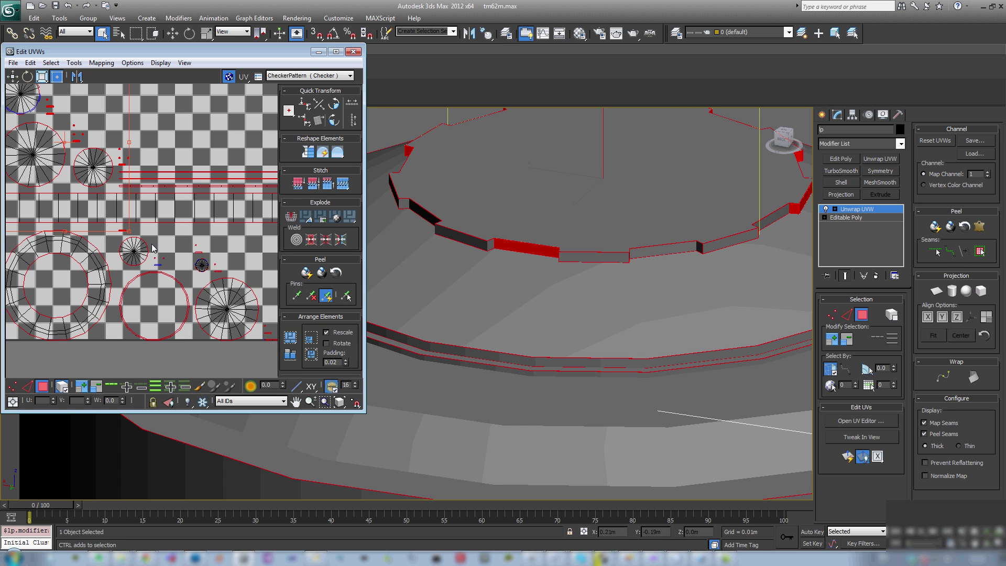
{"action": "left_click_drag", "start_coordinate": [152, 243], "coordinate": [228, 274], "text": "ctrl"}
{"action": "middle_click_drag", "start_coordinate": [234, 274], "coordinate": [179, 220]}
{"action": "middle_click_drag", "start_coordinate": [225, 304], "coordinate": [193, 287]}
{"action": "left_click_drag", "start_coordinate": [226, 287], "coordinate": [169, 253], "text": "ctrl"}
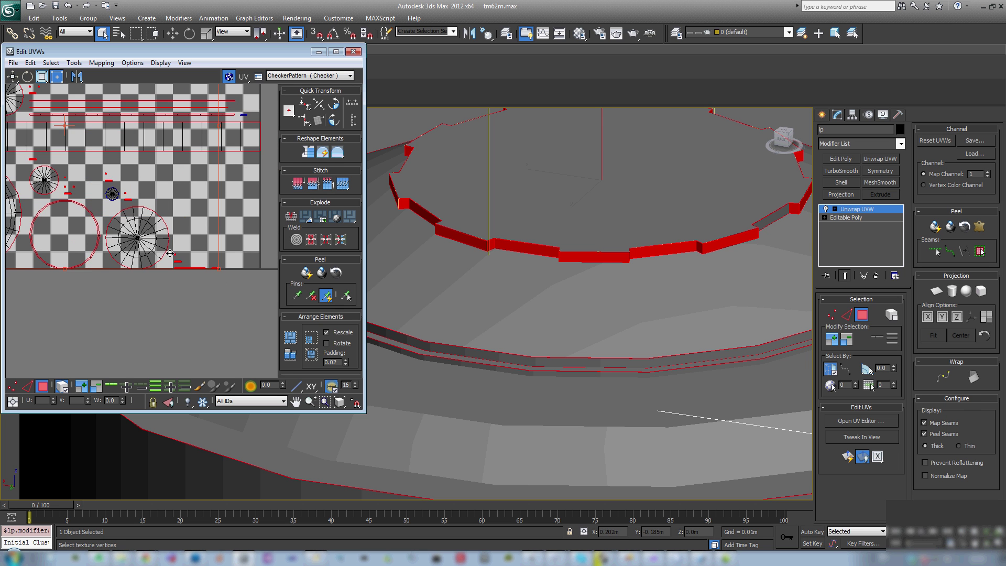
{"action": "scroll", "coordinate": [166, 252], "scroll_direction": "down", "scroll_amount": 4}
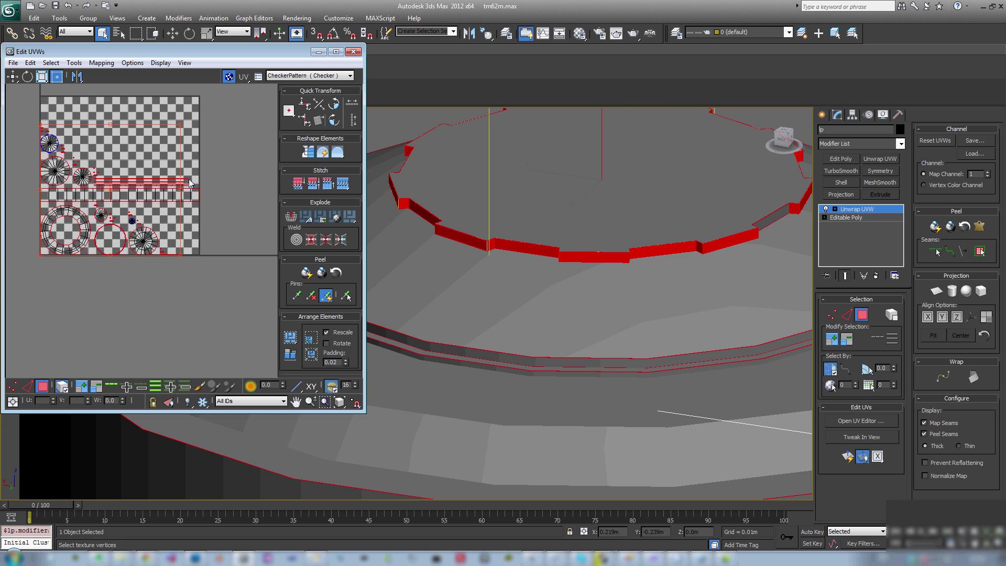
{"action": "scroll", "coordinate": [189, 182], "scroll_direction": "up", "scroll_amount": 5}
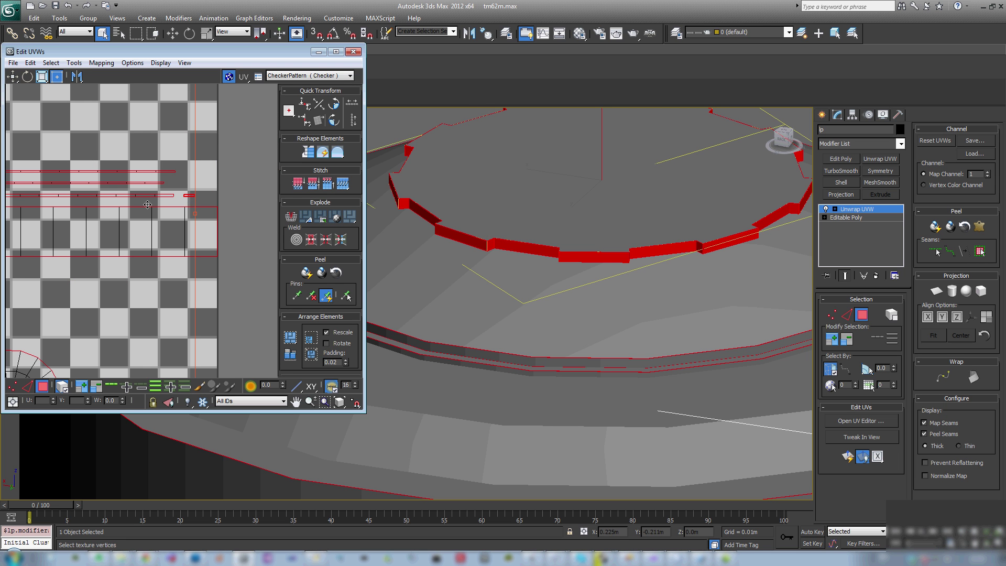
{"action": "scroll", "coordinate": [147, 204], "scroll_direction": "down", "scroll_amount": 5}
{"action": "left_click", "coordinate": [101, 63]}
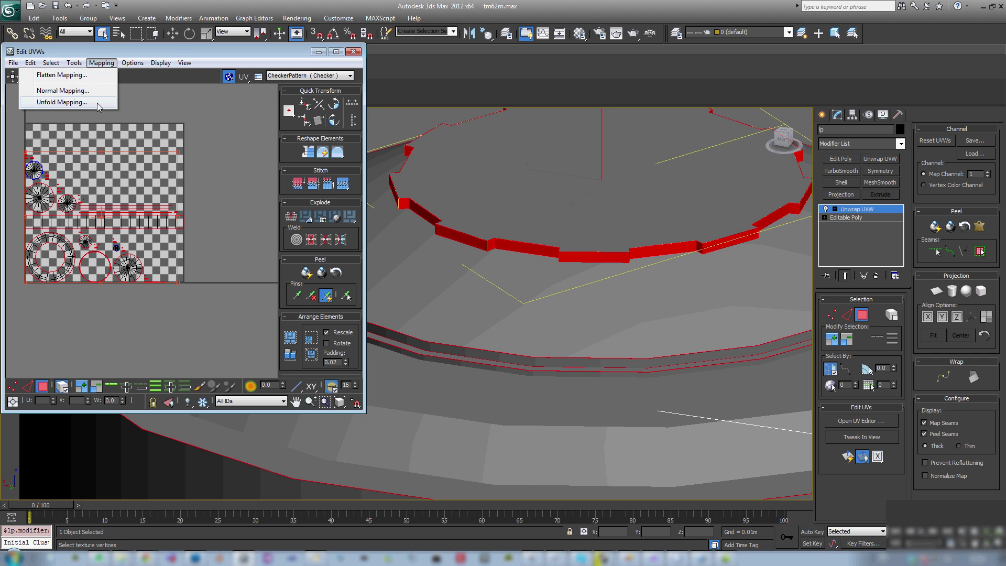
{"action": "left_click", "coordinate": [98, 103]}
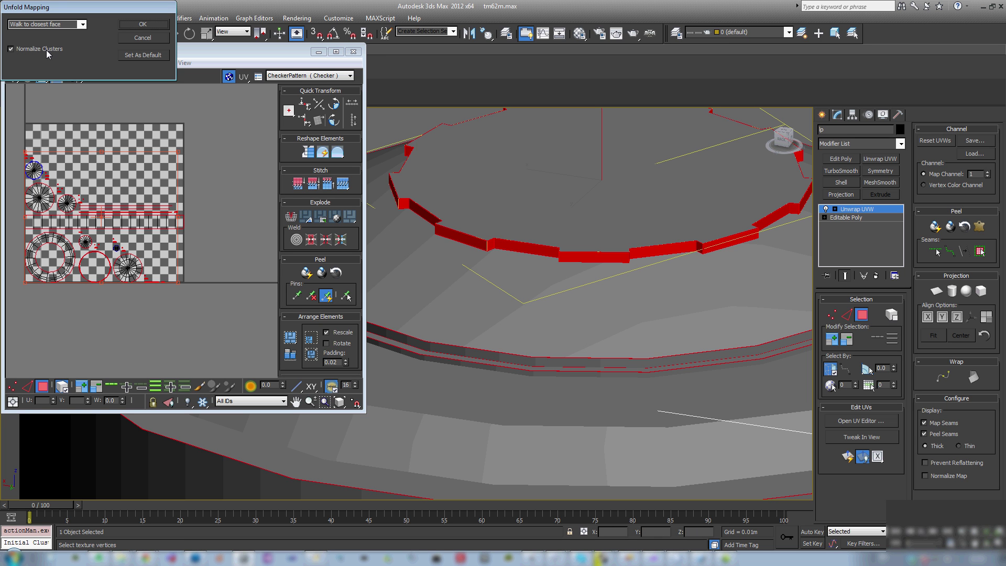
{"action": "left_click", "coordinate": [143, 25]}
Place the rejoined wall strip in the empty area above the packed islands and fit it within the UV square's width
{"action": "left_click_drag", "start_coordinate": [145, 280], "coordinate": [135, 155]}
{"action": "scroll", "coordinate": [135, 155], "scroll_direction": "up", "scroll_amount": 8}
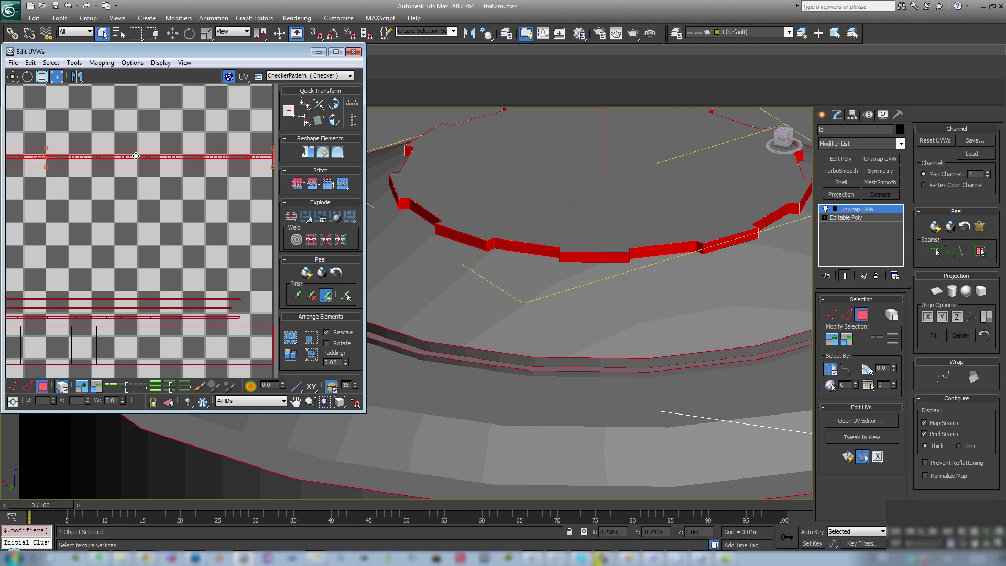
{"action": "left_click_drag", "start_coordinate": [219, 181], "coordinate": [215, 178]}
{"action": "middle_click_drag", "start_coordinate": [109, 220], "coordinate": [180, 222]}
{"action": "scroll", "coordinate": [180, 222], "scroll_direction": "down", "scroll_amount": 7}
{"action": "left_click_drag", "start_coordinate": [37, 200], "coordinate": [40, 199]}
{"action": "left_click", "coordinate": [146, 219]}
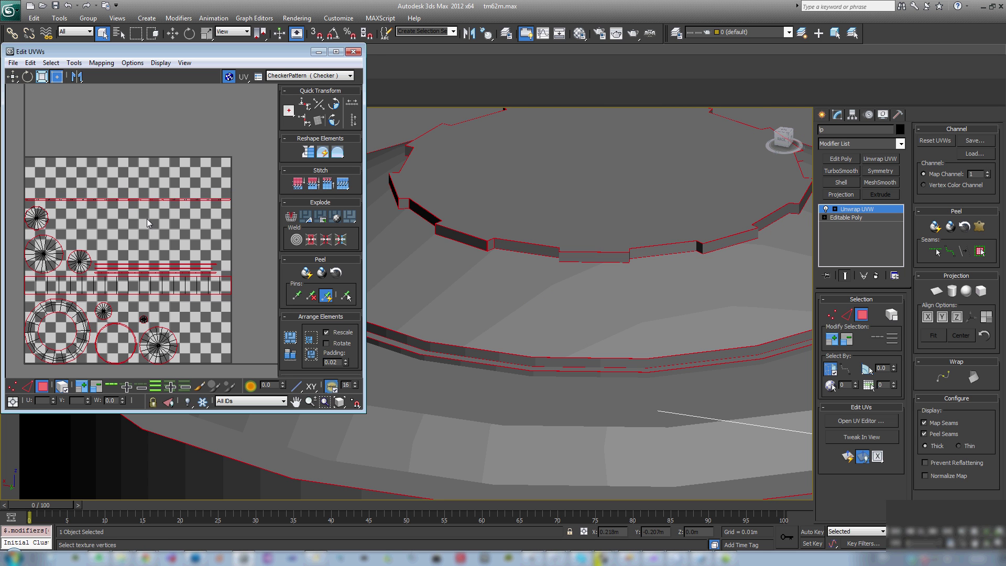
{"action": "middle_click_drag", "start_coordinate": [146, 218], "coordinate": [140, 178]}
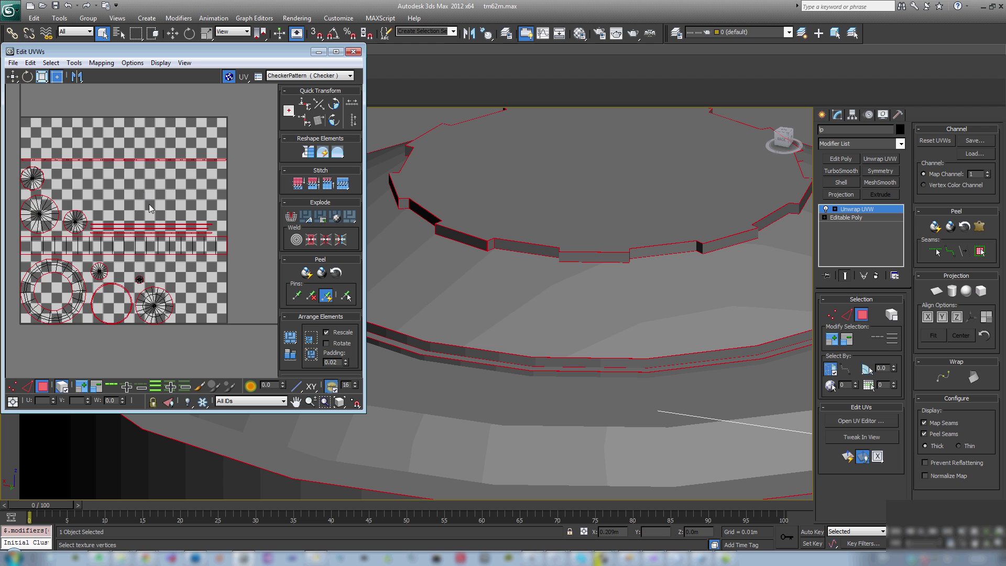
Select the sloped recess's round island near the bottom of the UV square and place it inside the neighbouring thin circular ring island
{"action": "scroll", "coordinate": [149, 202], "scroll_direction": "up", "scroll_amount": 5}
{"action": "left_click_drag", "start_coordinate": [216, 327], "coordinate": [155, 246]}
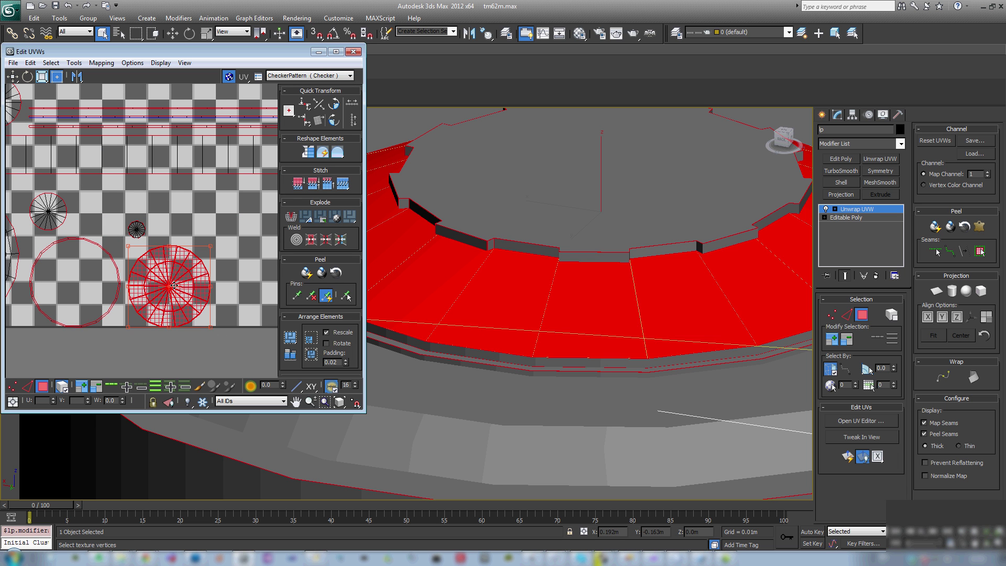
{"action": "left_click_drag", "start_coordinate": [169, 287], "coordinate": [73, 286]}
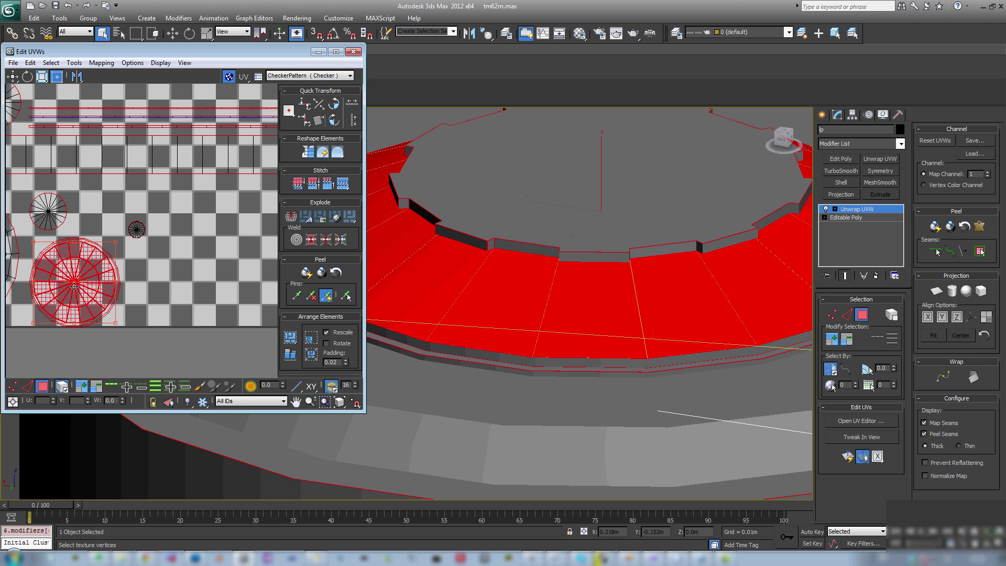
{"action": "scroll", "coordinate": [73, 286], "scroll_direction": "down", "scroll_amount": 5}
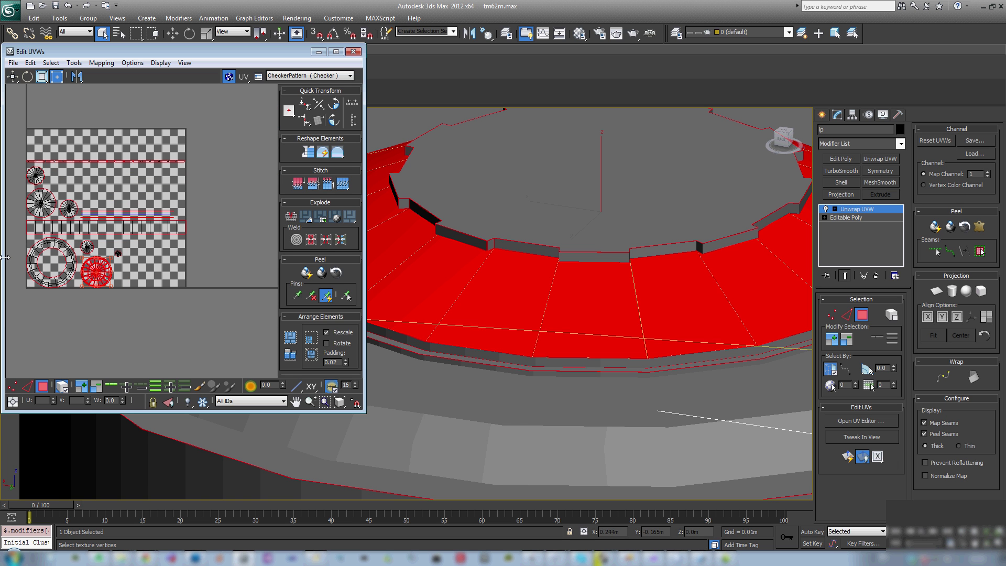
{"action": "scroll", "coordinate": [67, 231], "scroll_direction": "up", "scroll_amount": 2}
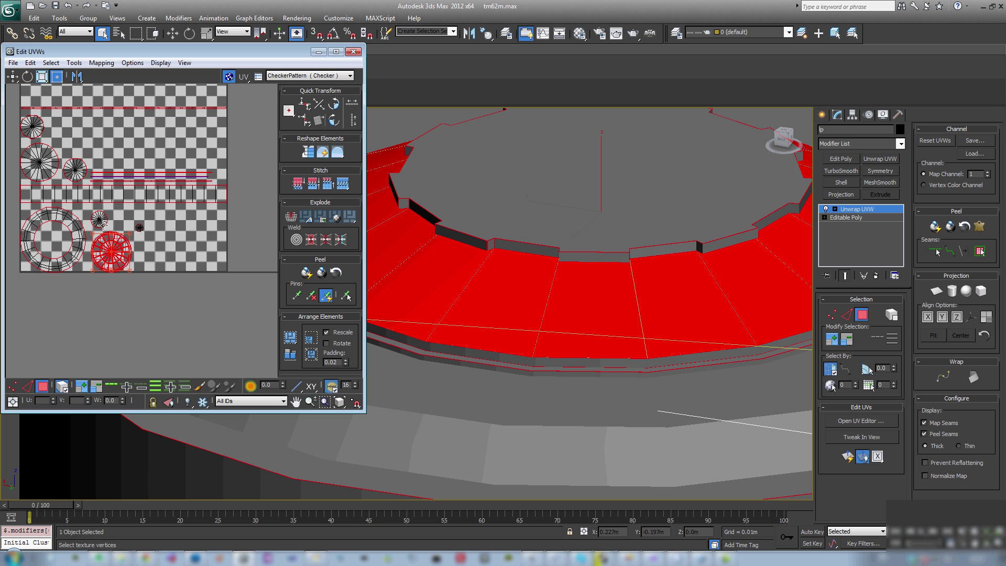
Move the notched top cap's disc island into the empty space above the thin strips and enlarge it to about twice its size
{"action": "left_click", "coordinate": [67, 134]}
{"action": "left_click", "coordinate": [31, 124]}
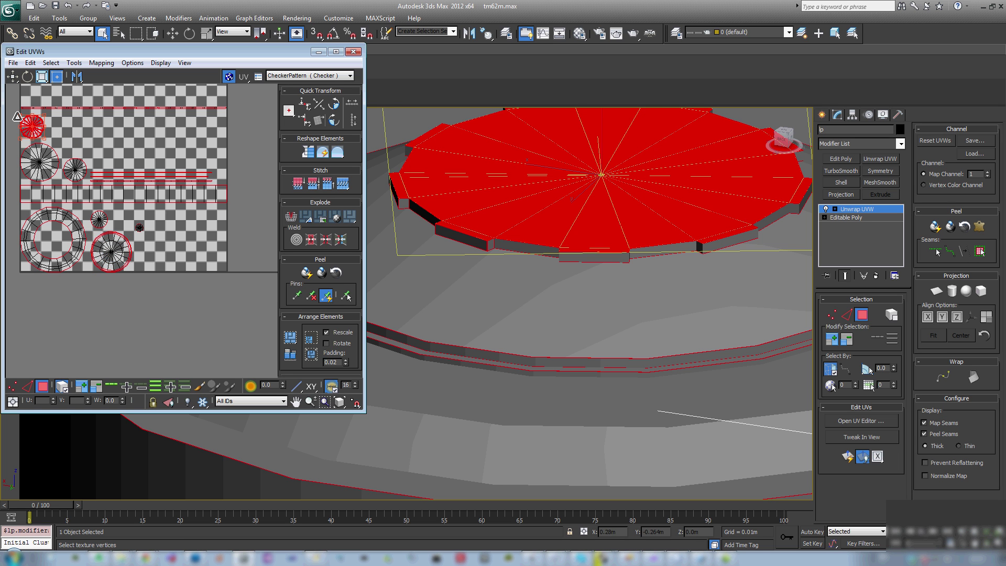
{"action": "middle_click_drag", "start_coordinate": [31, 124], "coordinate": [78, 198]}
{"action": "left_click_drag", "start_coordinate": [78, 197], "coordinate": [167, 230]}
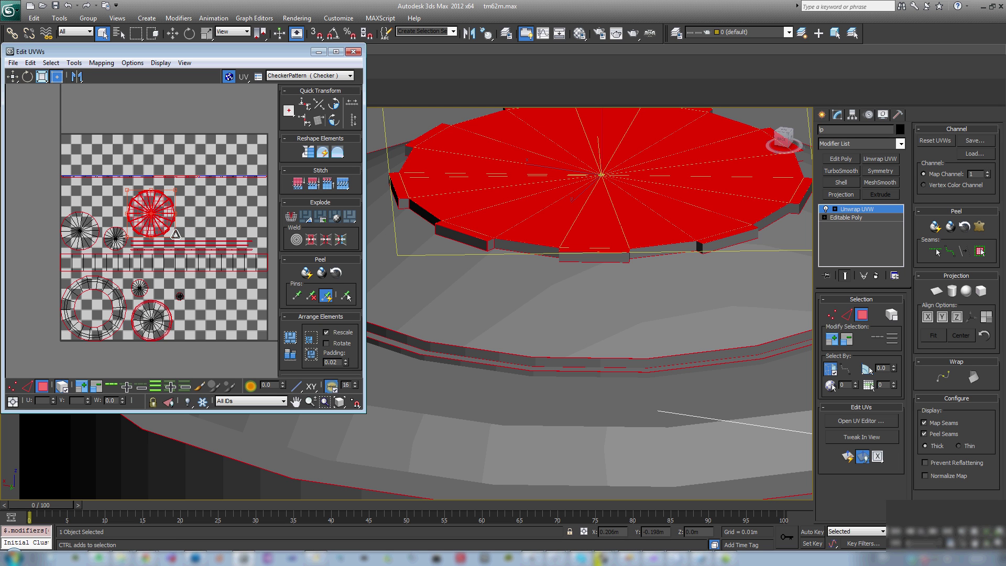
{"action": "left_click", "coordinate": [205, 213]}
{"action": "scroll", "coordinate": [212, 277], "scroll_direction": "down", "scroll_amount": 1}
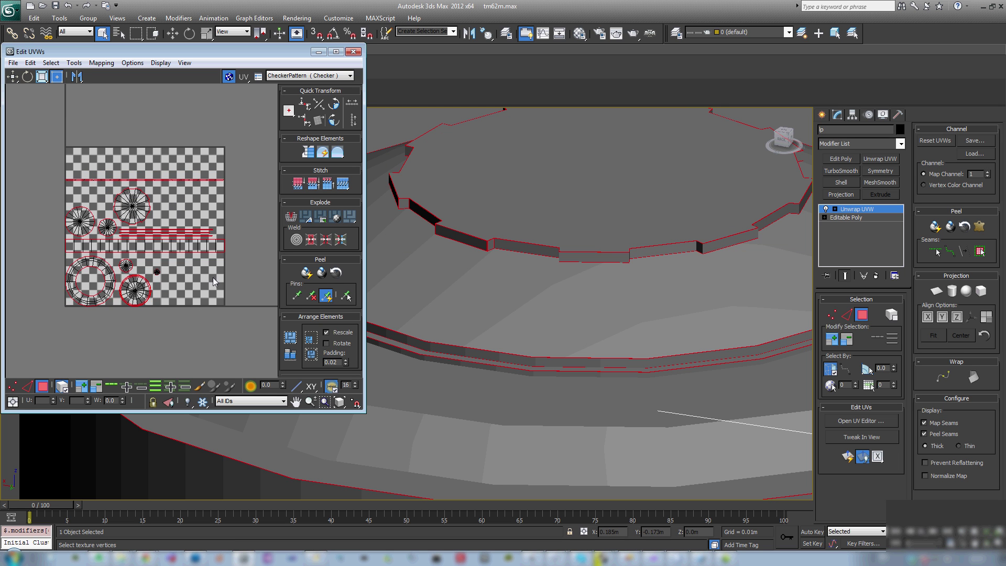
Move the smallest disc island into the gap between the large ring island and the small disc, below the wall strip
{"action": "scroll", "coordinate": [208, 275], "scroll_direction": "up", "scroll_amount": 1}
{"action": "scroll", "coordinate": [143, 281], "scroll_direction": "up", "scroll_amount": 3}
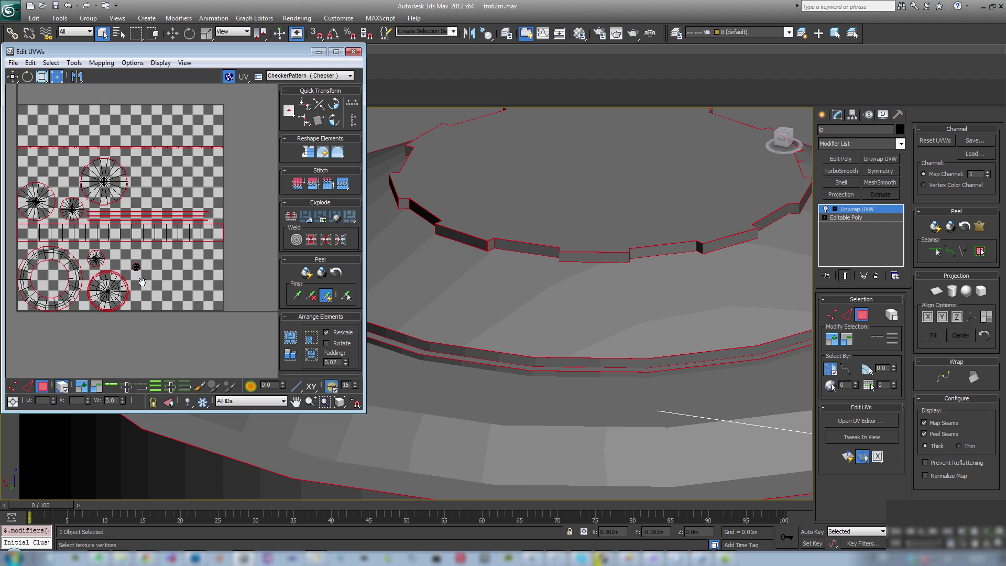
{"action": "left_click", "coordinate": [105, 245]}
{"action": "left_click_drag", "start_coordinate": [107, 245], "coordinate": [37, 228]}
{"action": "middle_click_drag", "start_coordinate": [40, 231], "coordinate": [156, 264]}
{"action": "scroll", "coordinate": [156, 264], "scroll_direction": "up", "scroll_amount": 1}
{"action": "scroll", "coordinate": [156, 264], "scroll_direction": "down", "scroll_amount": 1}
{"action": "scroll", "coordinate": [156, 263], "scroll_direction": "down", "scroll_amount": 4}
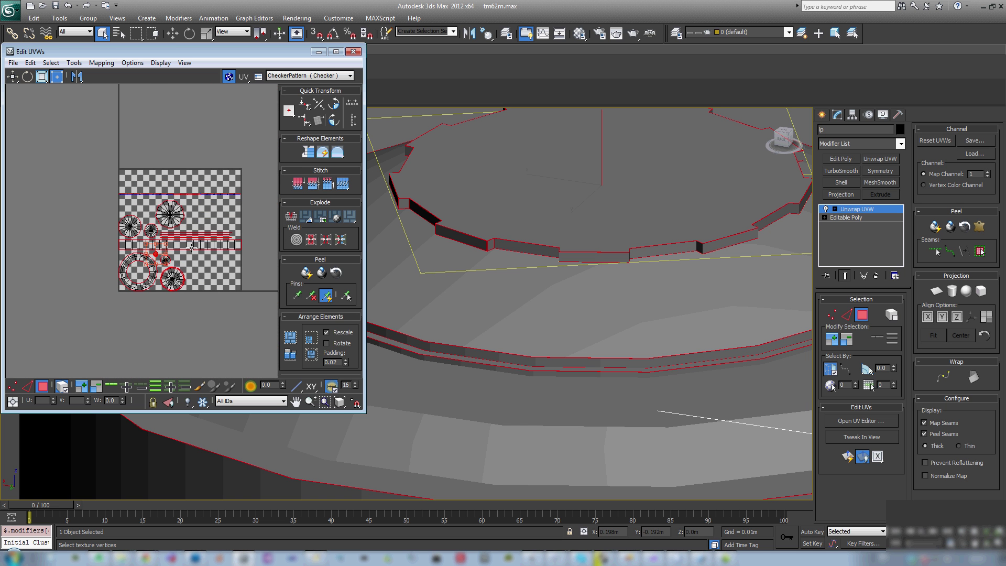
{"action": "scroll", "coordinate": [180, 250], "scroll_direction": "up", "scroll_amount": 3}
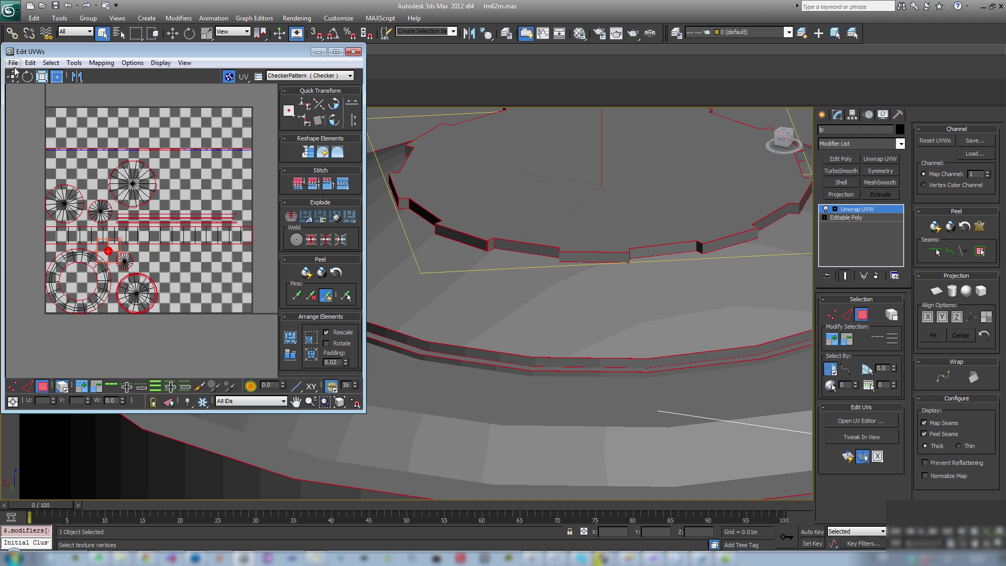
{"action": "left_click", "coordinate": [74, 62]}
{"action": "left_click", "coordinate": [100, 258]}
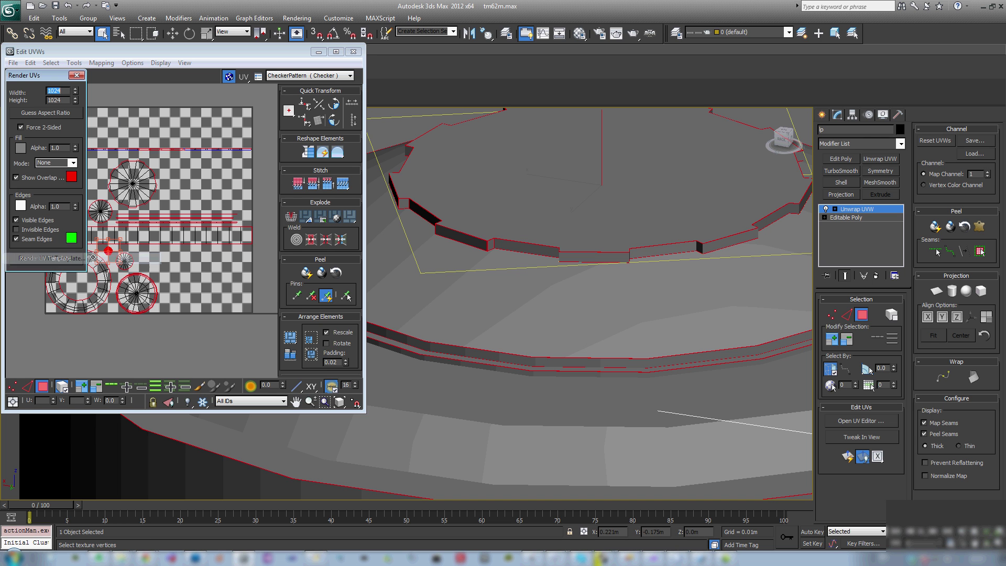
{"action": "left_click", "coordinate": [79, 74]}
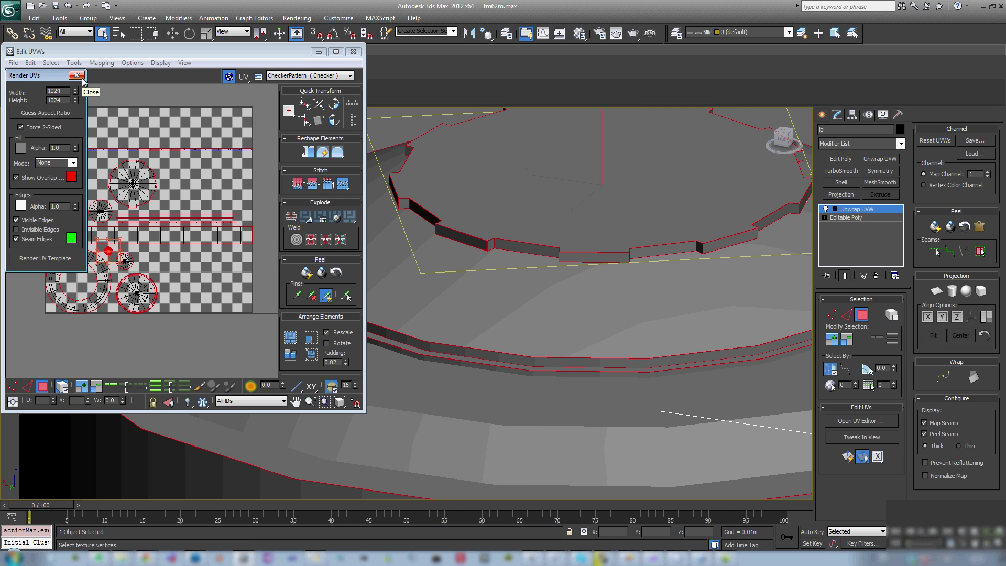
{"action": "left_click", "coordinate": [77, 75]}
Move the large ring island to the empty area on the other side of the stacked disc, below the wall strip
{"action": "scroll", "coordinate": [130, 243], "scroll_direction": "up", "scroll_amount": 3}
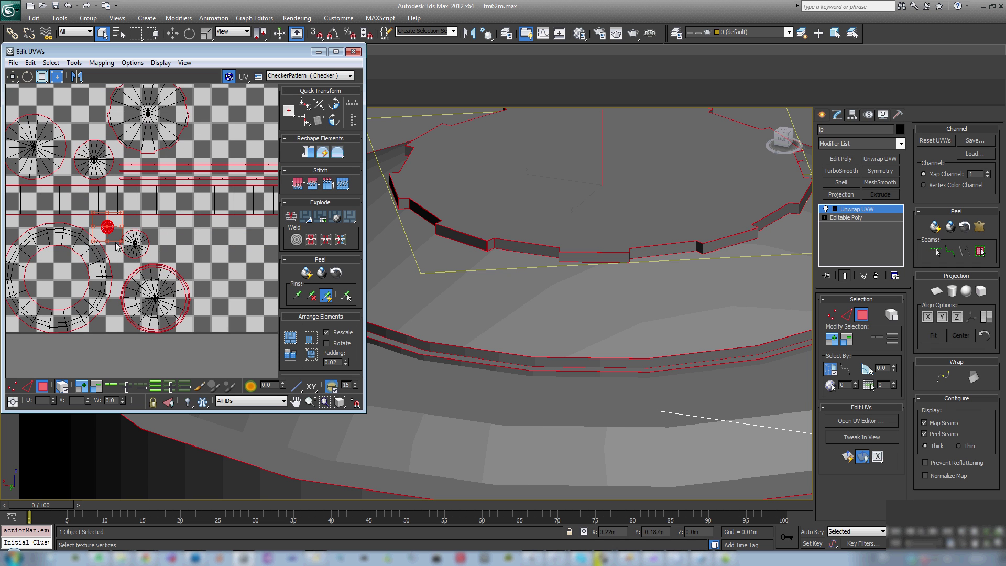
{"action": "scroll", "coordinate": [117, 239], "scroll_direction": "down", "scroll_amount": 2}
{"action": "left_click_drag", "start_coordinate": [37, 215], "coordinate": [143, 285]}
{"action": "scroll", "coordinate": [113, 290], "scroll_direction": "down", "scroll_amount": 2}
{"action": "scroll", "coordinate": [142, 286], "scroll_direction": "up", "scroll_amount": 2}
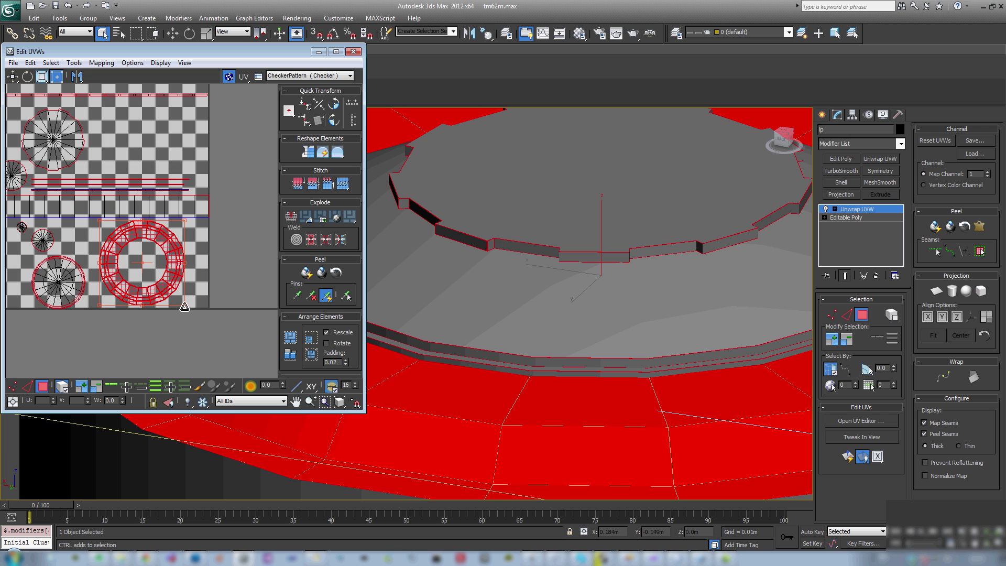
Try placing the large ring island above the thin strips beside the notched disc, and restore its position below the wall strip
{"action": "left_click_drag", "start_coordinate": [172, 280], "coordinate": [163, 159]}
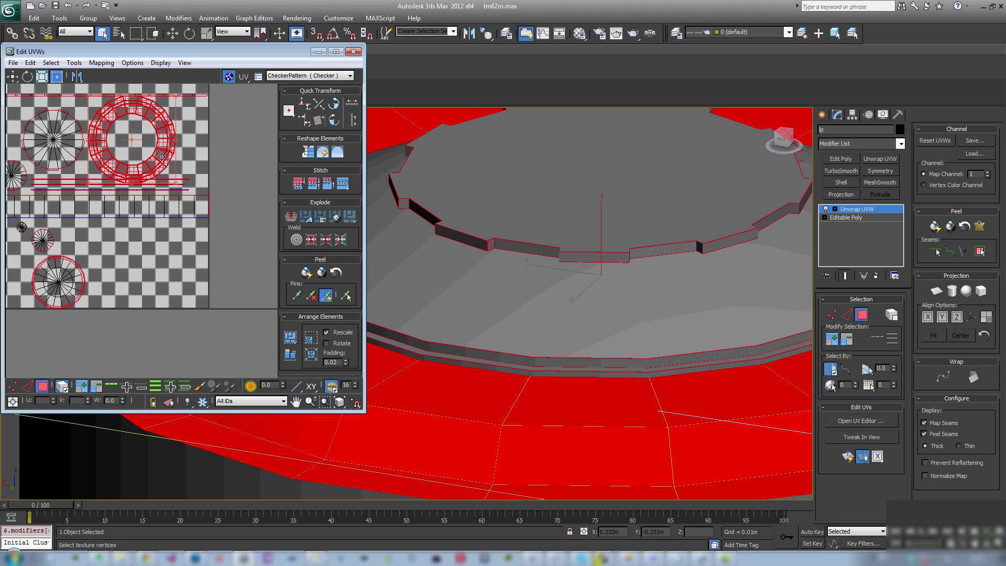
{"action": "scroll", "coordinate": [179, 226], "scroll_direction": "down", "scroll_amount": 2}
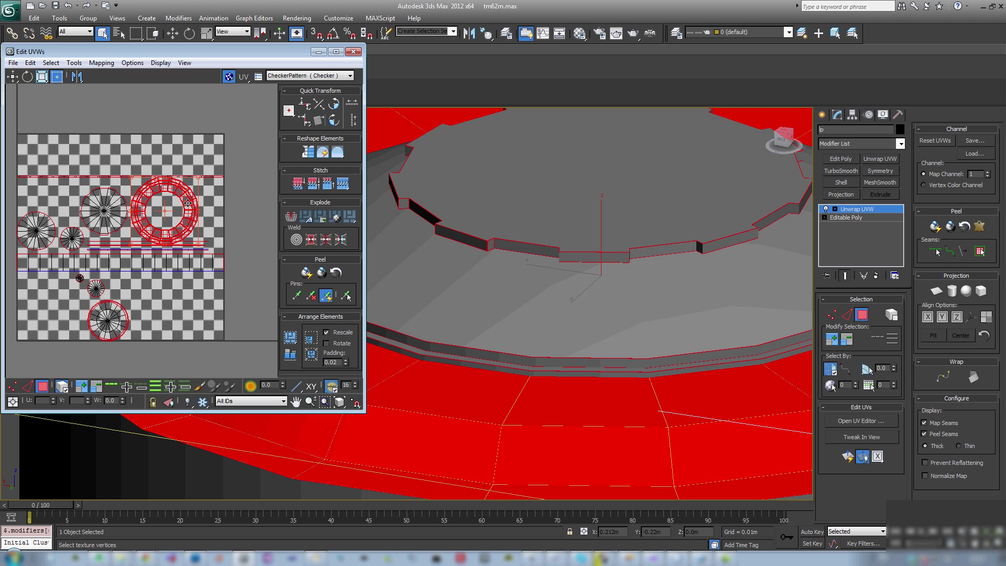
{"action": "left_click_drag", "start_coordinate": [184, 204], "coordinate": [188, 290]}
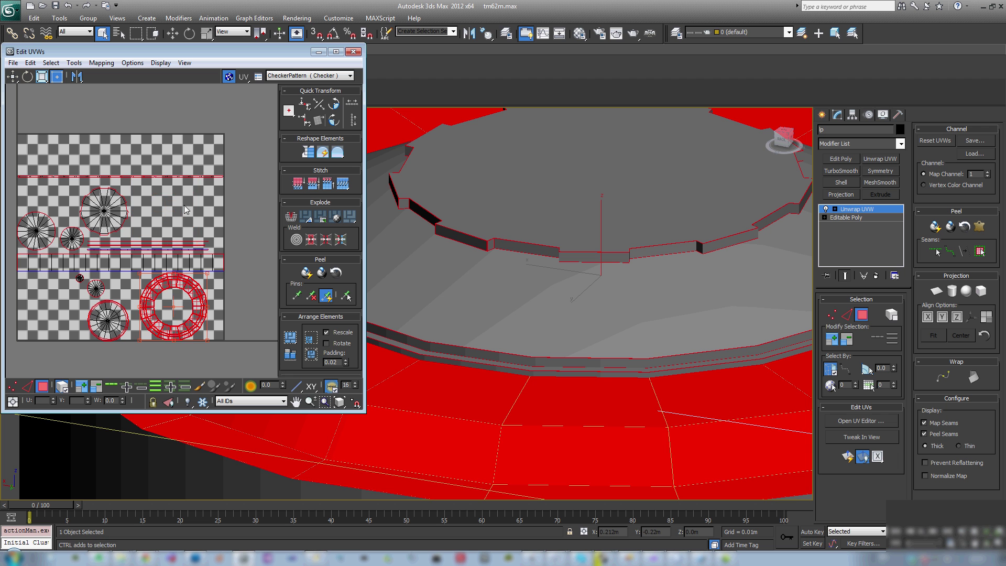
Deselect the large ring island and examine the rearranged UV layout for spacing and overlaps
{"action": "middle_click_drag", "start_coordinate": [191, 323], "coordinate": [210, 244]}
{"action": "scroll", "coordinate": [210, 244], "scroll_direction": "up", "scroll_amount": 2}
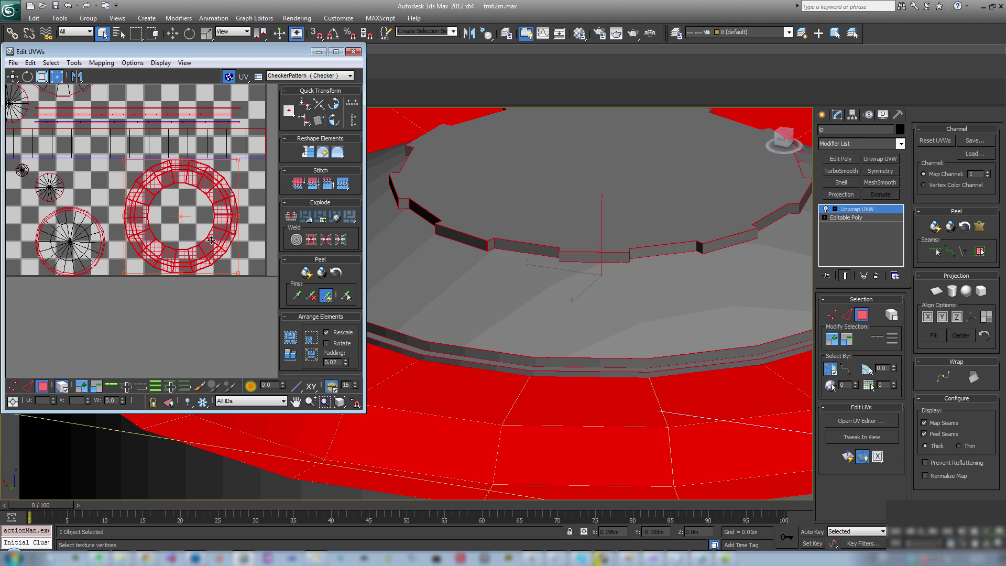
{"action": "left_click", "coordinate": [258, 256]}
{"action": "scroll", "coordinate": [173, 212], "scroll_direction": "down", "scroll_amount": 4}
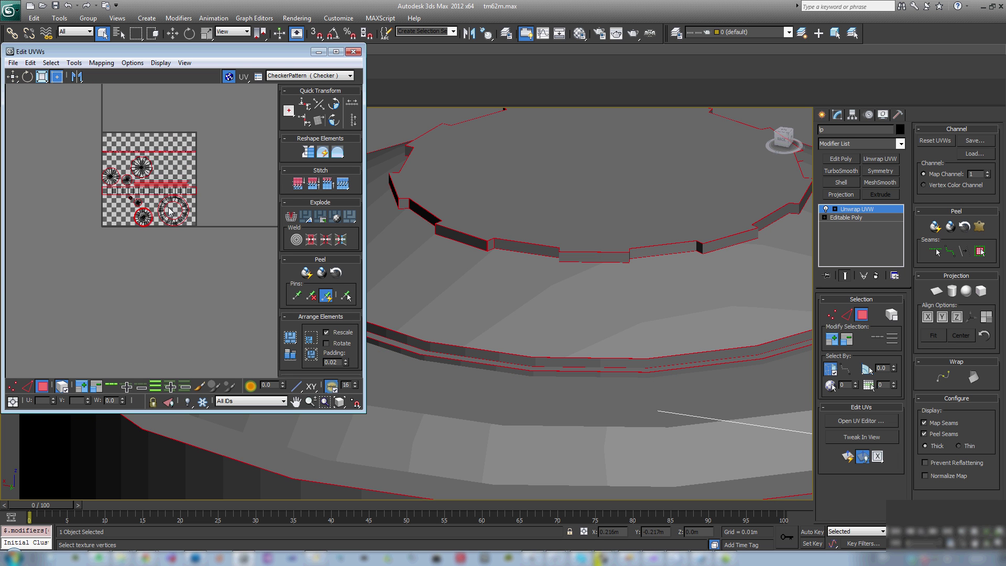
{"action": "scroll", "coordinate": [157, 207], "scroll_direction": "up", "scroll_amount": 4}
{"action": "scroll", "coordinate": [128, 237], "scroll_direction": "up", "scroll_amount": 1}
{"action": "left_click_drag", "start_coordinate": [187, 252], "coordinate": [155, 186]}
{"action": "left_click", "coordinate": [48, 181]}
{"action": "scroll", "coordinate": [49, 181], "scroll_direction": "down", "scroll_amount": 3}
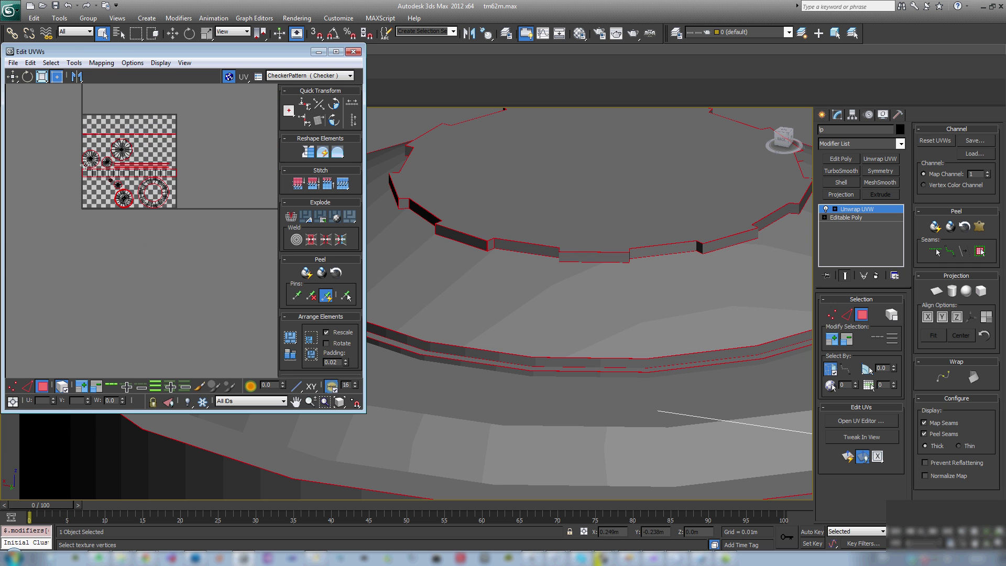
Render the UV template at 1024 × 1024 with visible and seam edges, and bring the whole map width into view
{"action": "left_click", "coordinate": [73, 62]}
{"action": "left_click", "coordinate": [74, 259]}
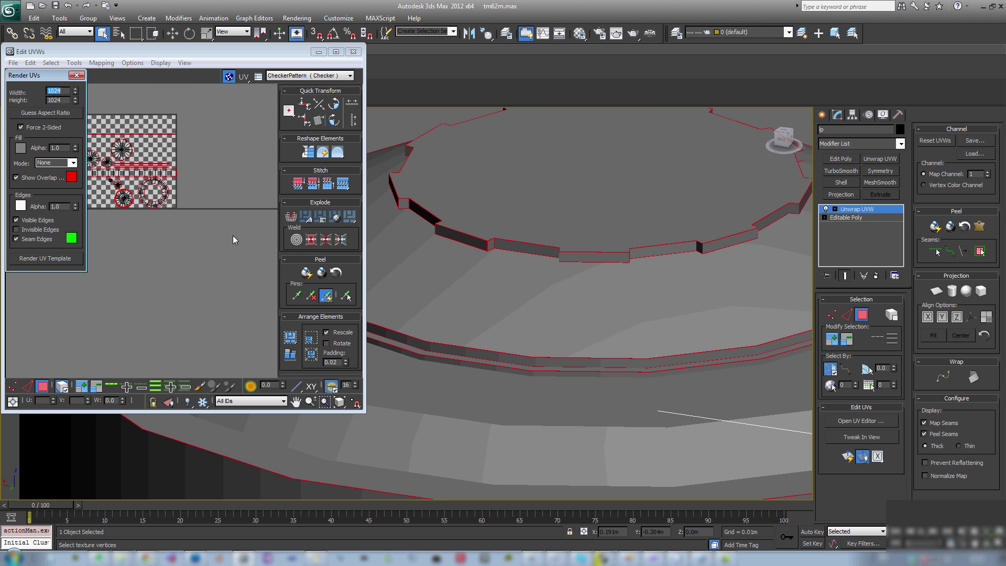
{"action": "left_click", "coordinate": [66, 261]}
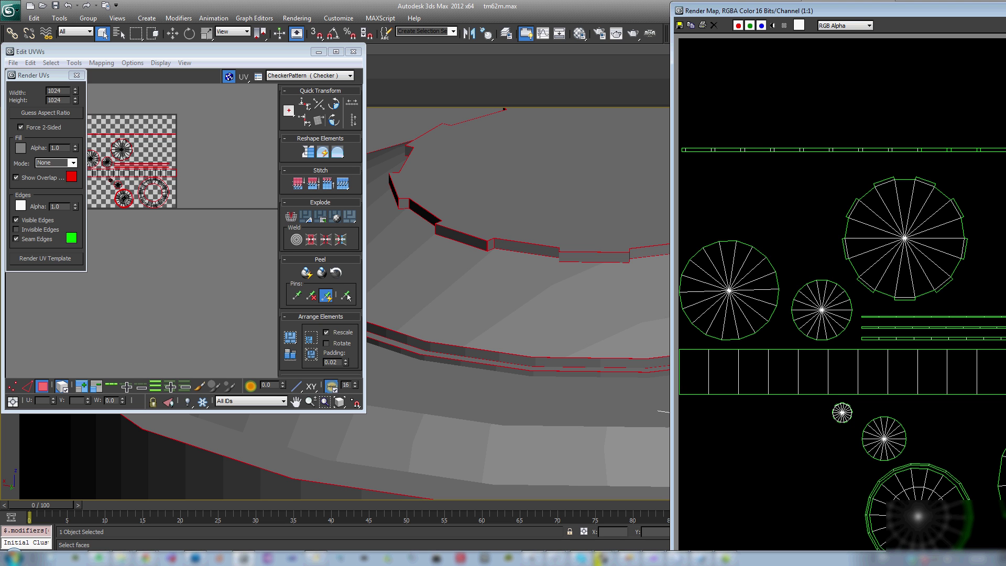
{"action": "left_click_drag", "start_coordinate": [806, 11], "coordinate": [591, 42]}
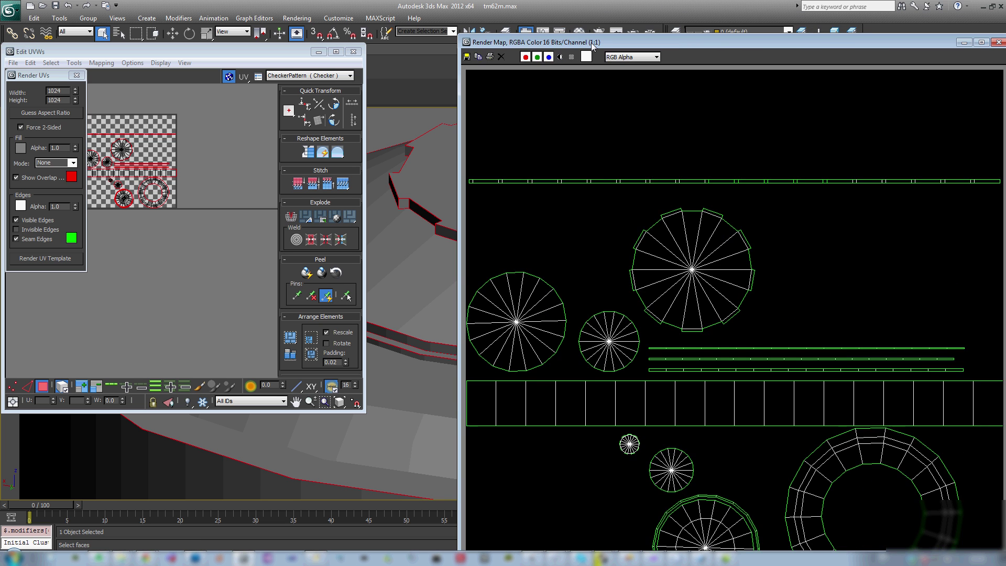
Close the rendered map, the UV render settings and the UV editor
{"action": "key", "text": "alt+F4"}
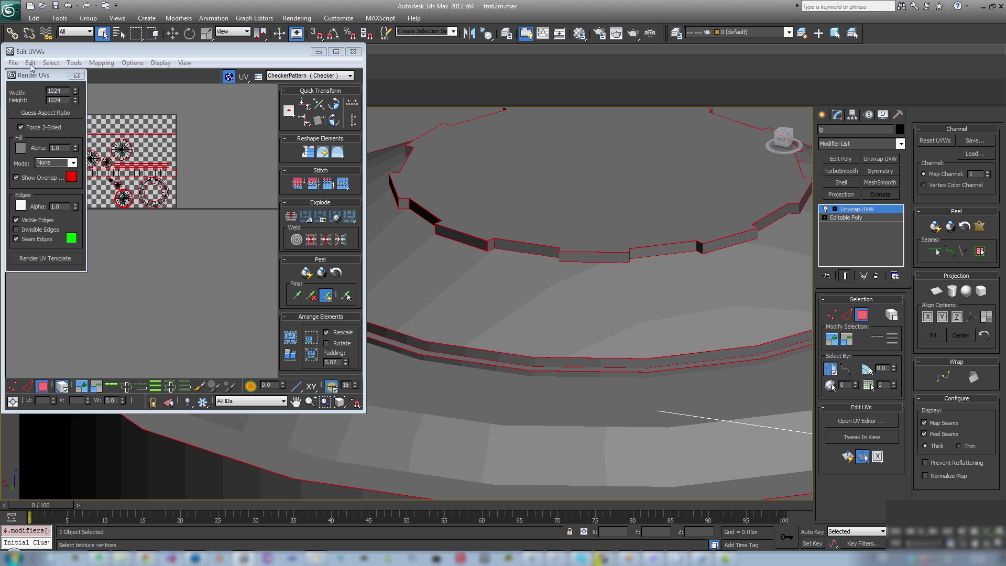
{"action": "left_click", "coordinate": [36, 76]}
{"action": "left_click", "coordinate": [76, 75]}
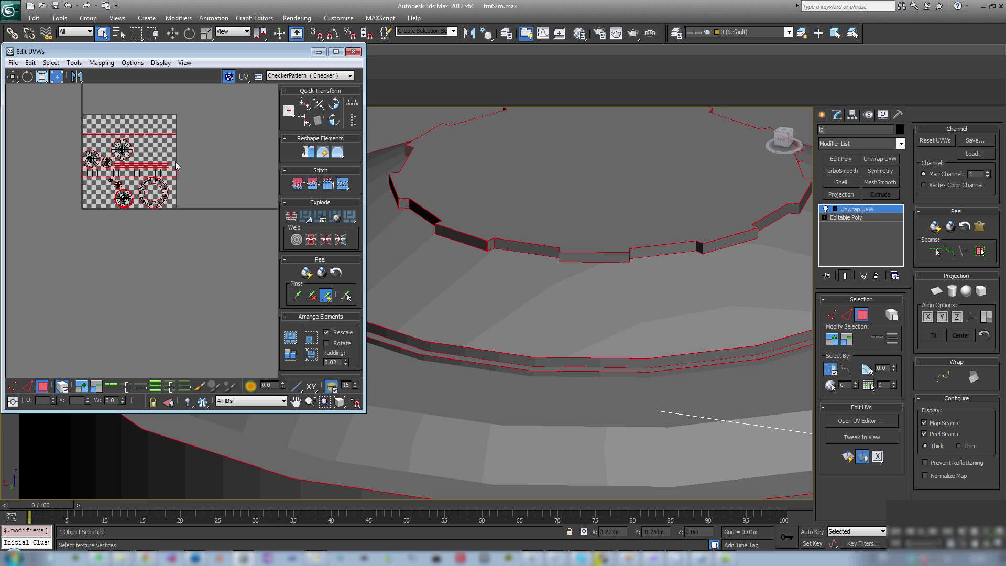
{"action": "left_click", "coordinate": [358, 54]}
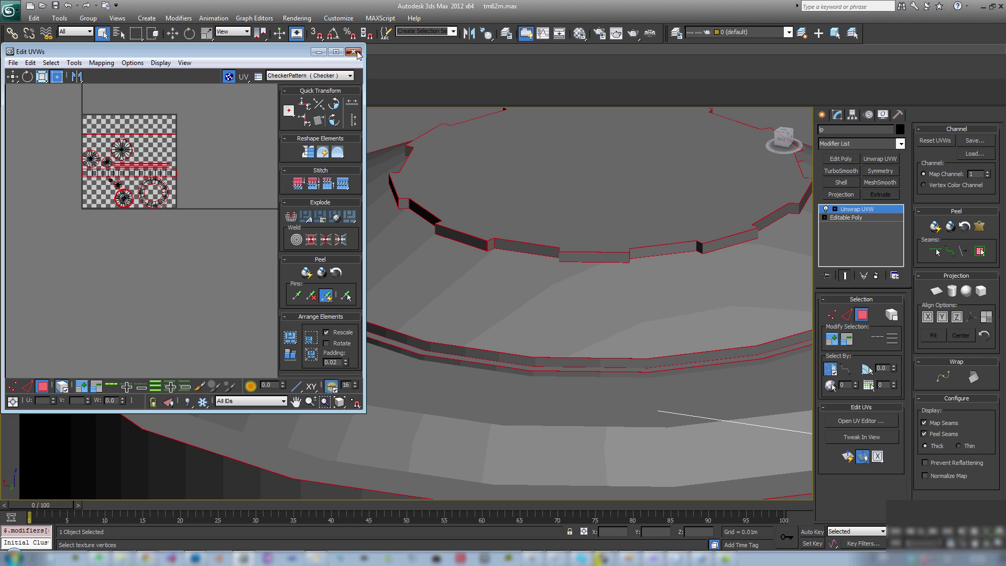